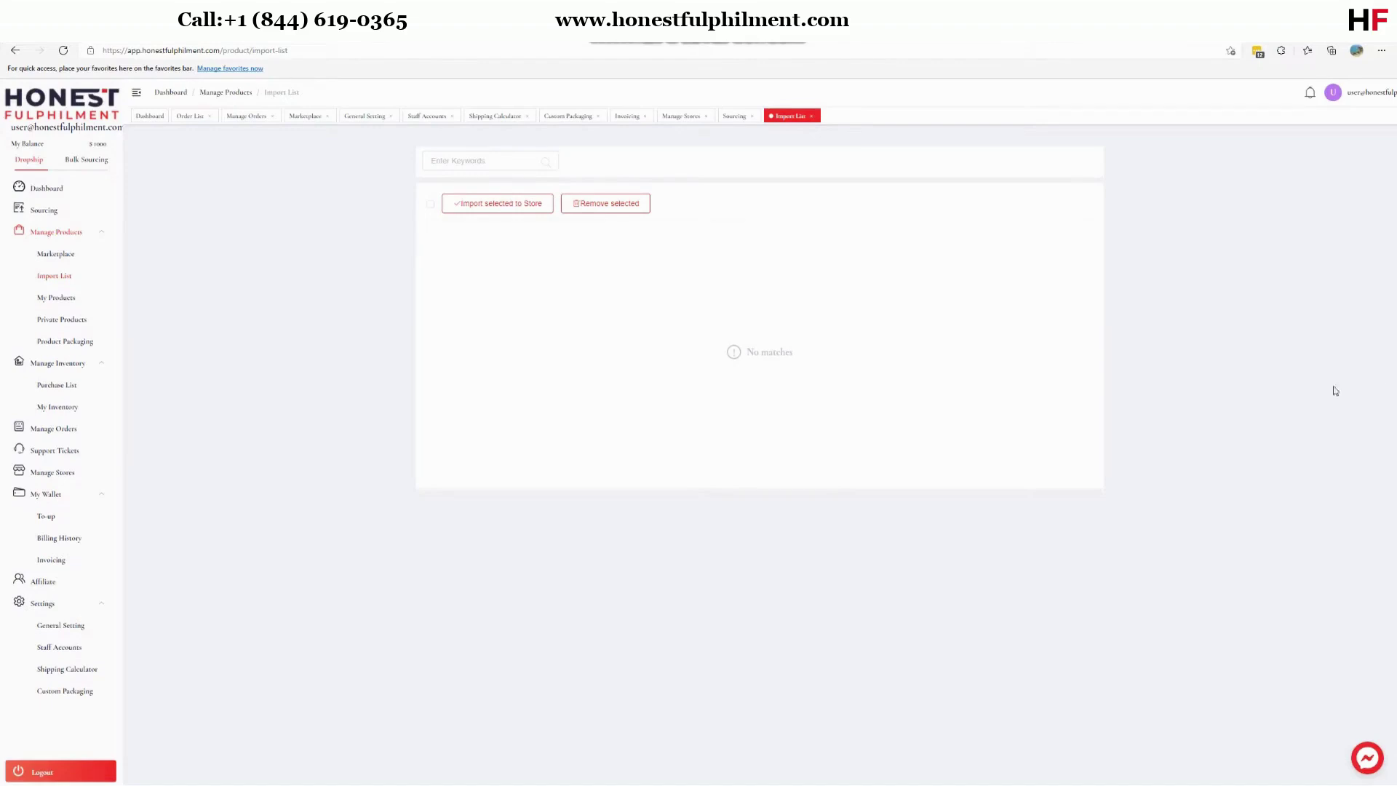
# Browse the best-selling products in the Marketplace.
pyautogui.click(73, 260)
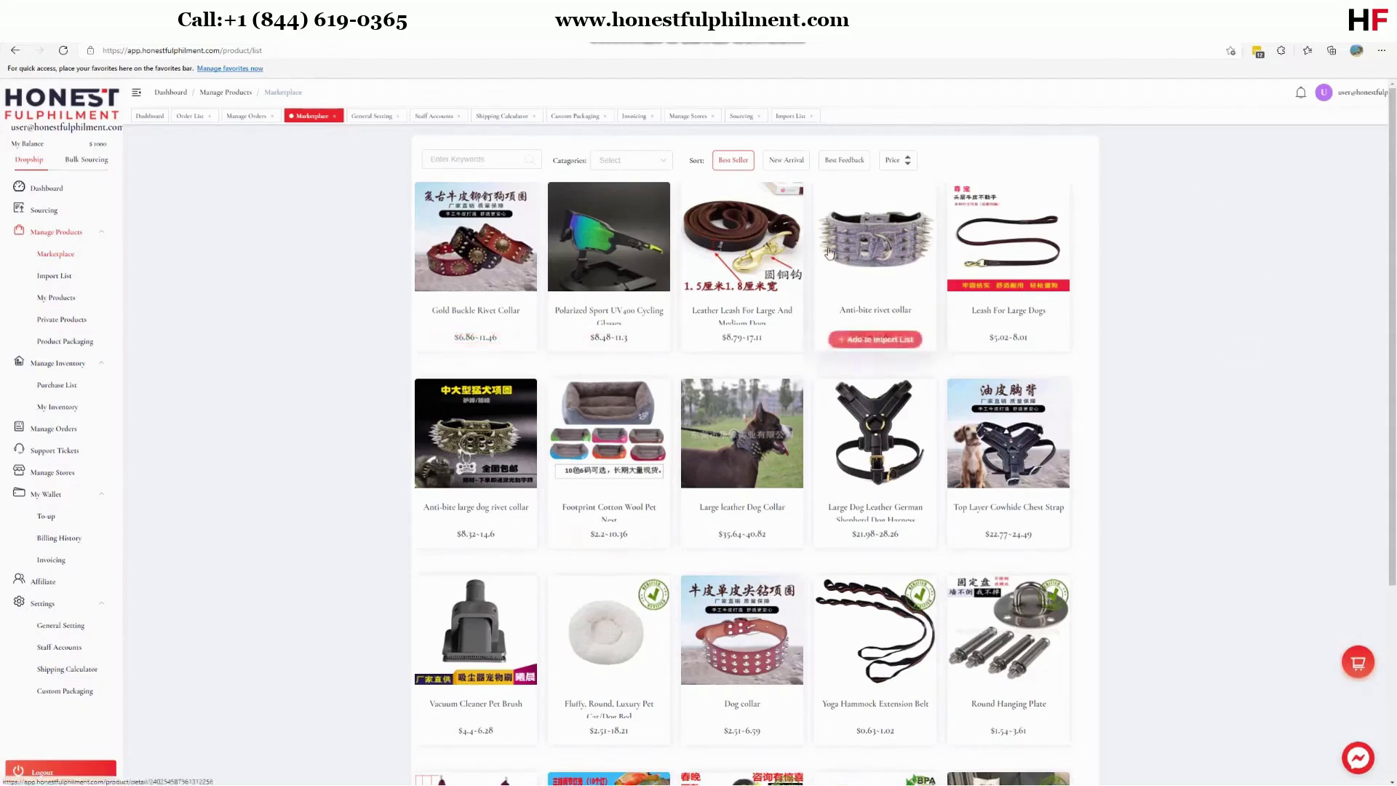
pyautogui.moveTo(830, 253)
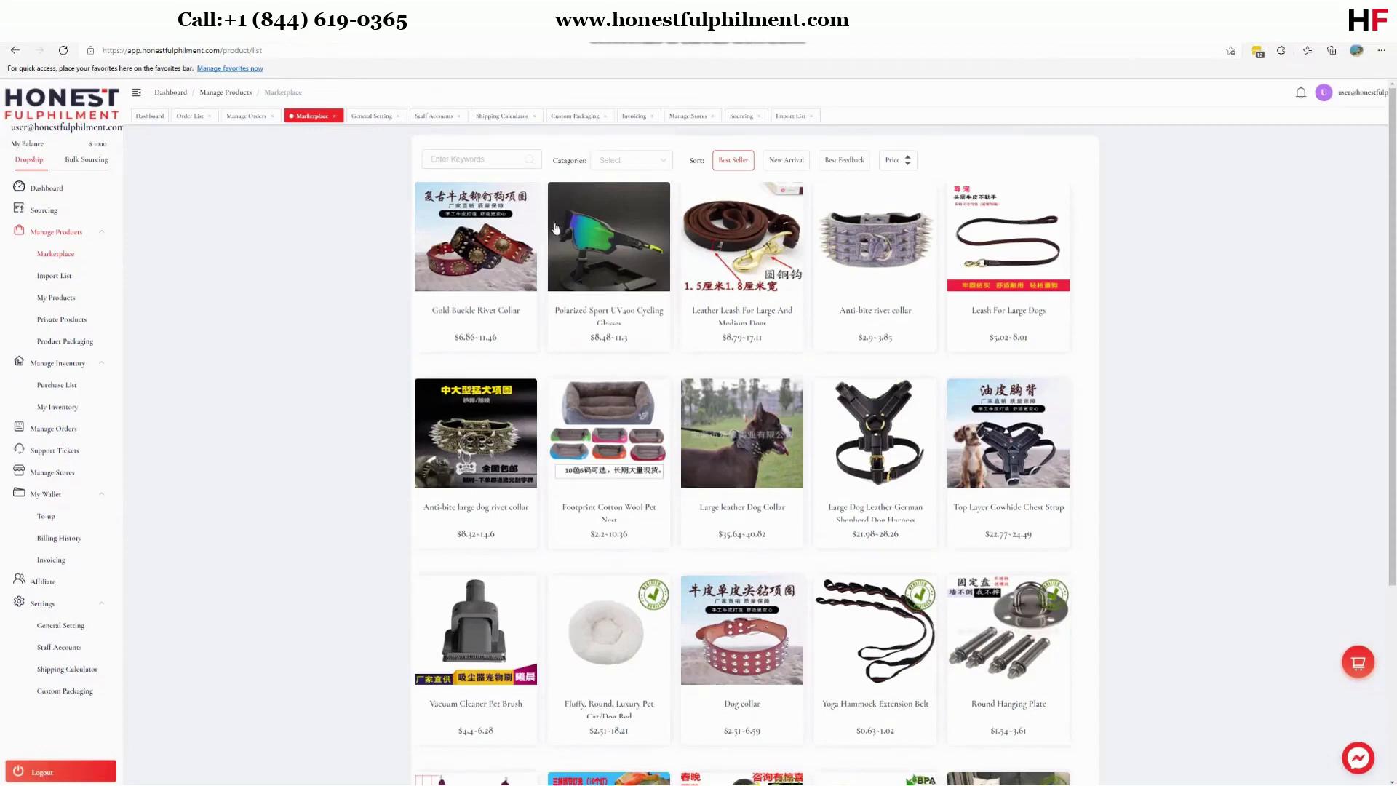
pyautogui.scroll(-4, 921, 415)
pyautogui.scroll(4, 920, 415)
# Start a new sourcing request for an Aliexpress product, ready for its product URL.
pyautogui.click(43, 213)
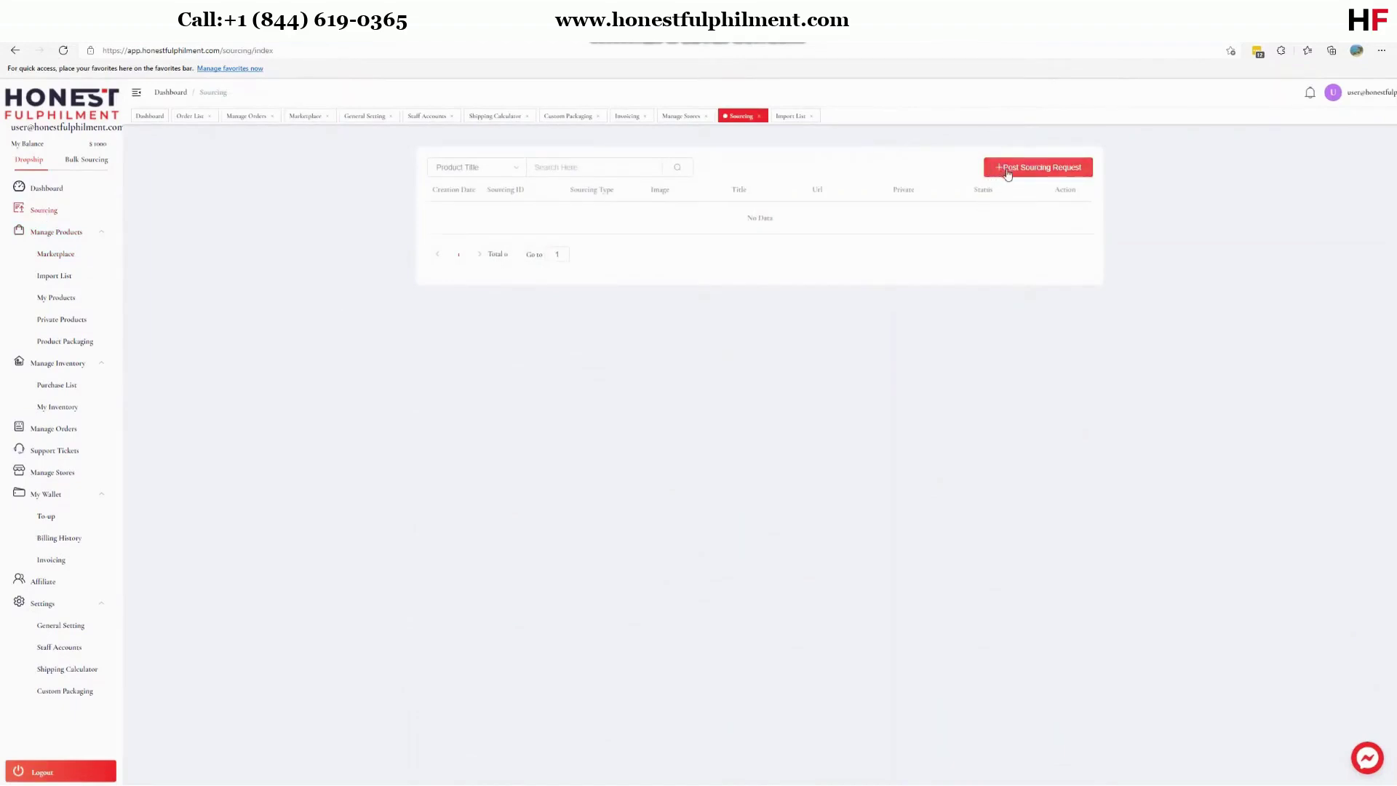
pyautogui.click(1008, 174)
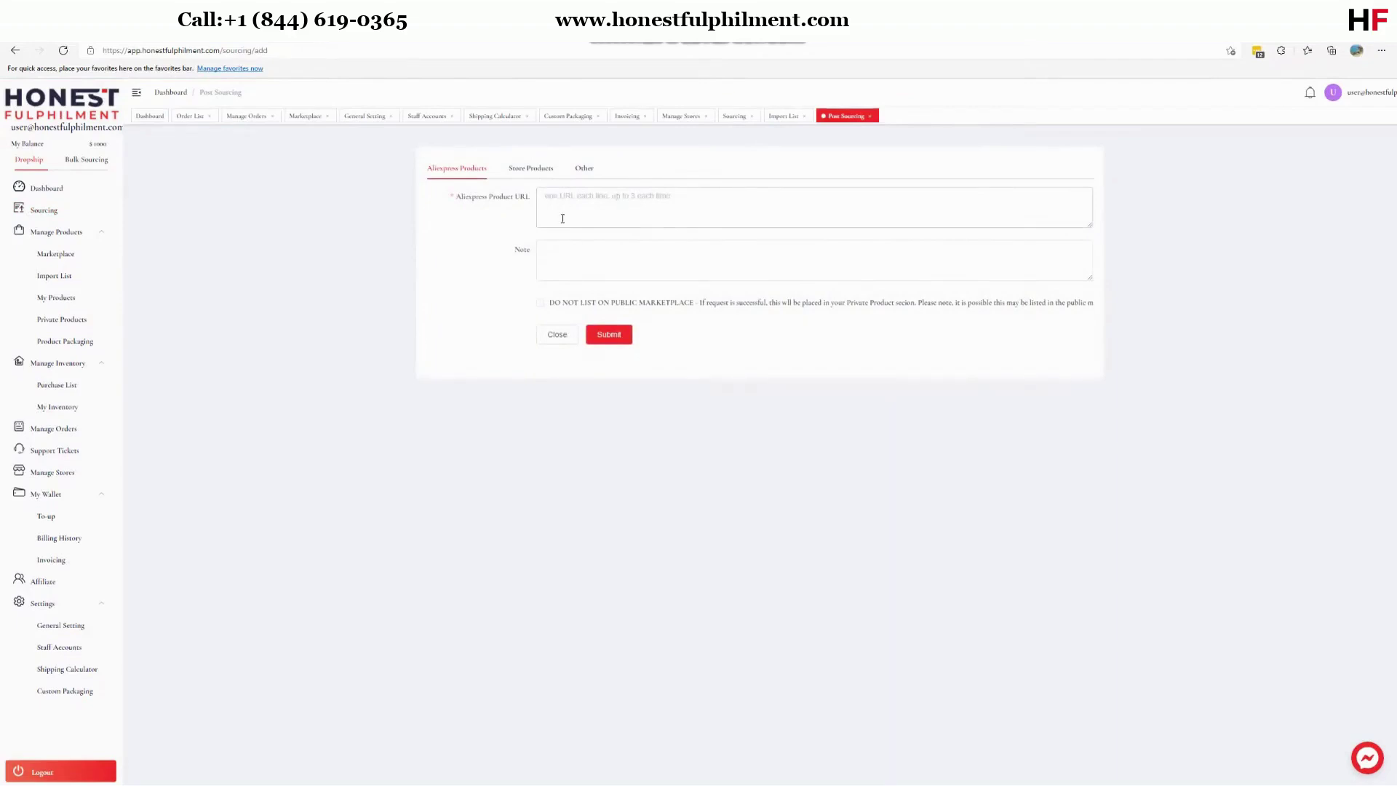
pyautogui.click(682, 196)
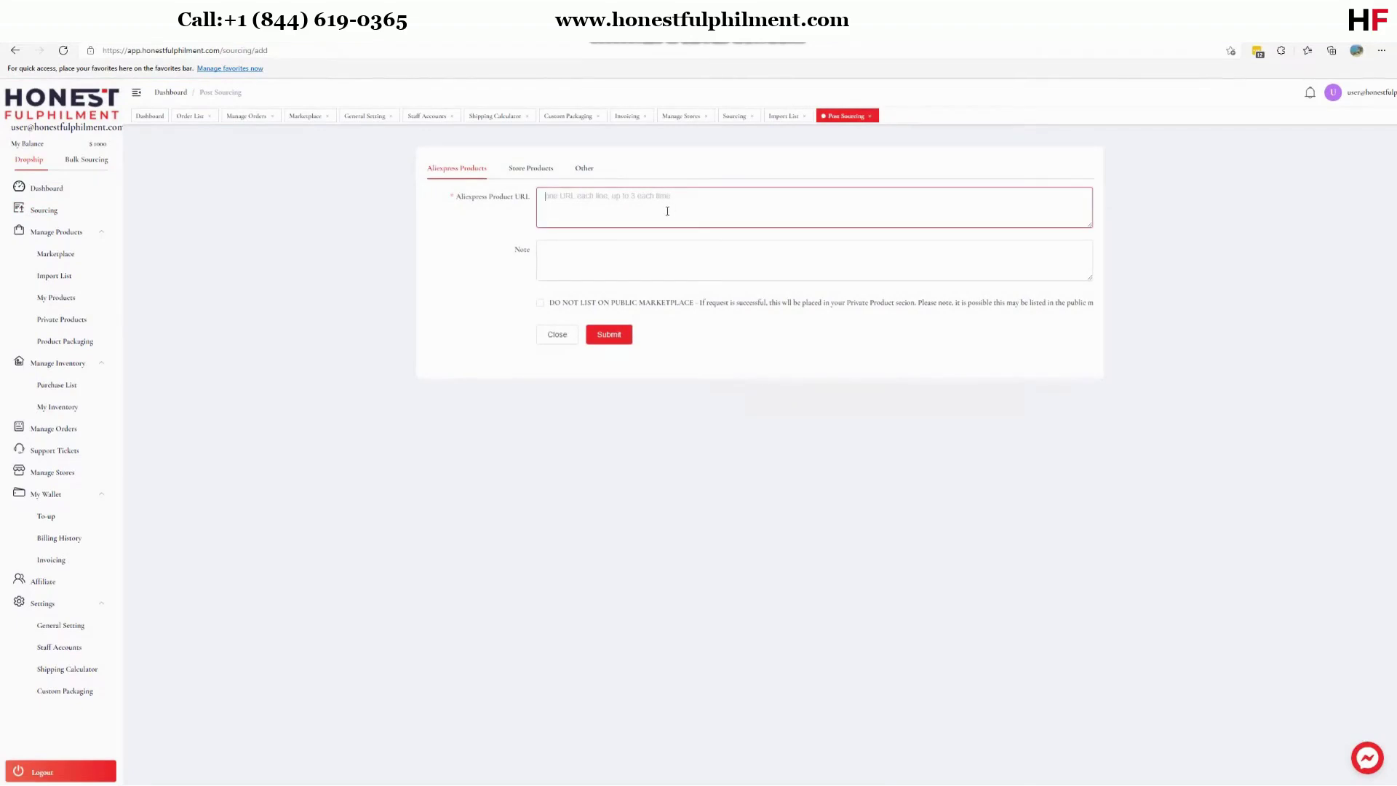
# Find AliExpress in a new browser tab by searching for "alie" and open the camping rain jacket's product page.
pyautogui.hotkey('ctrl', 't')
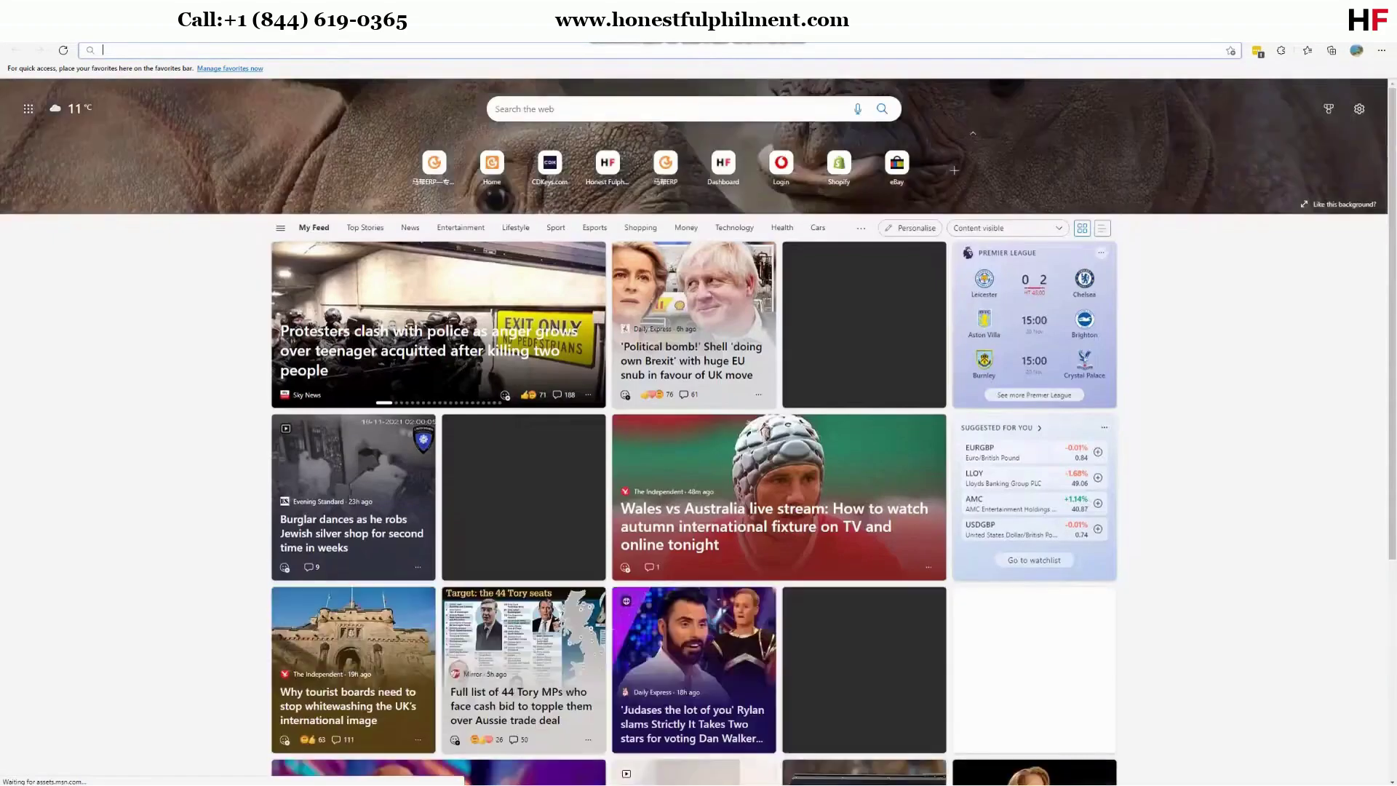
pyautogui.write('alie')
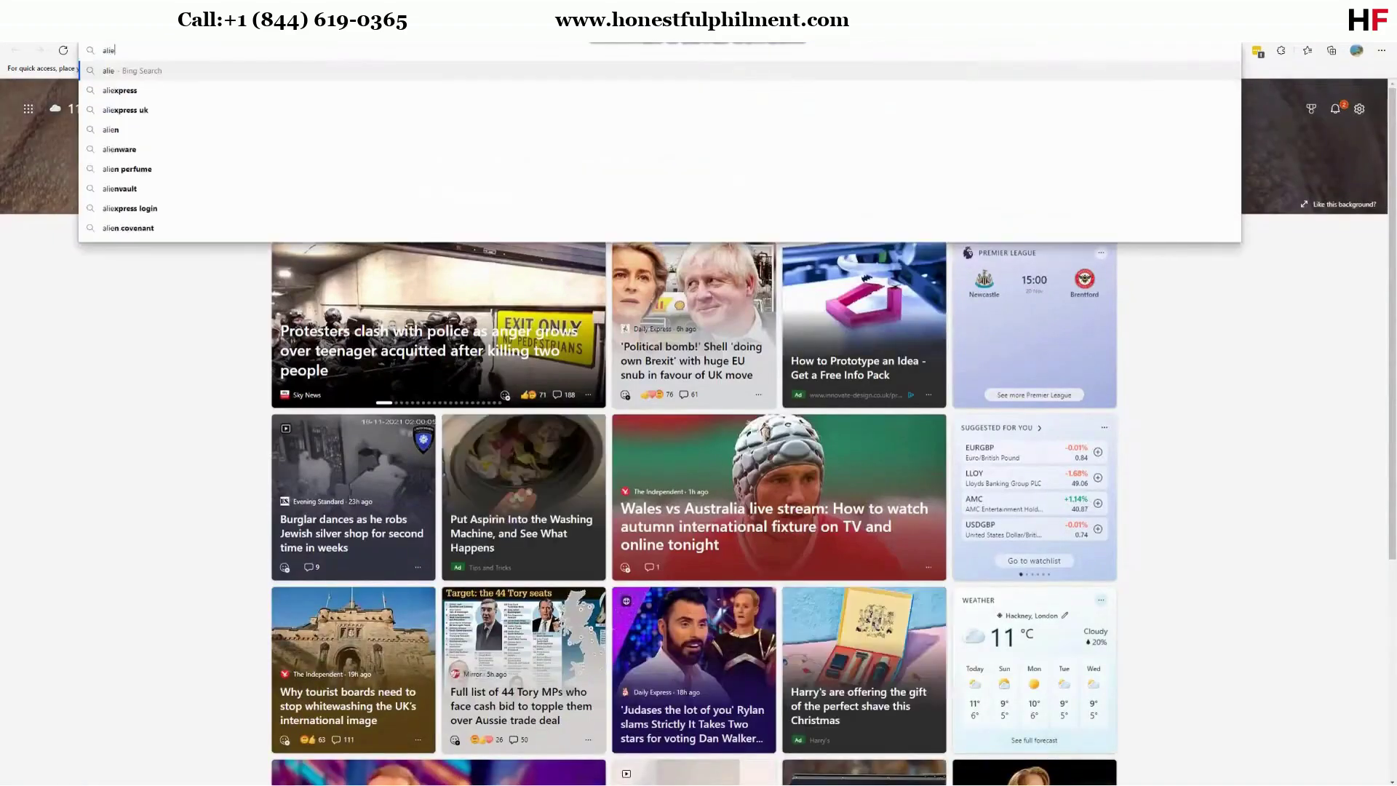
pyautogui.press('Return')
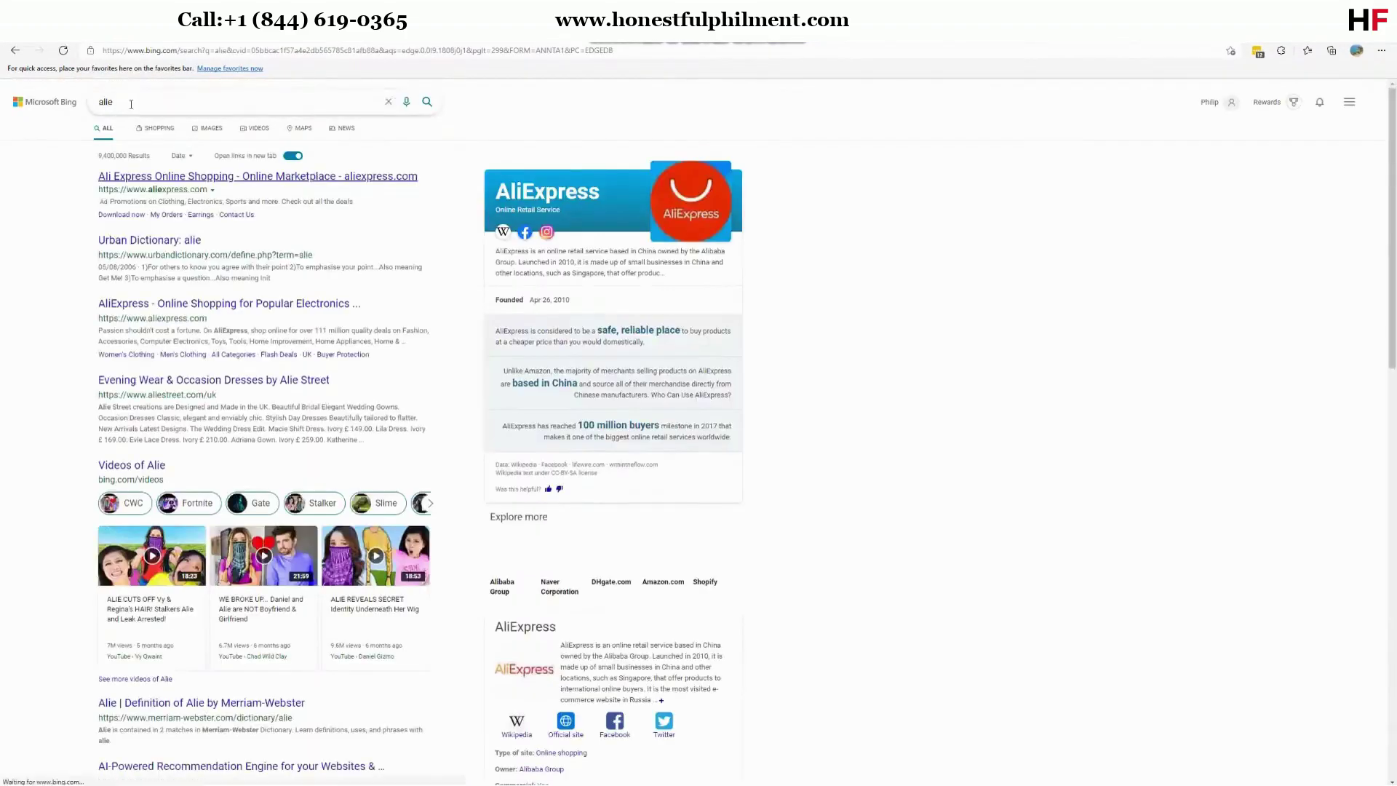
pyautogui.click(176, 177)
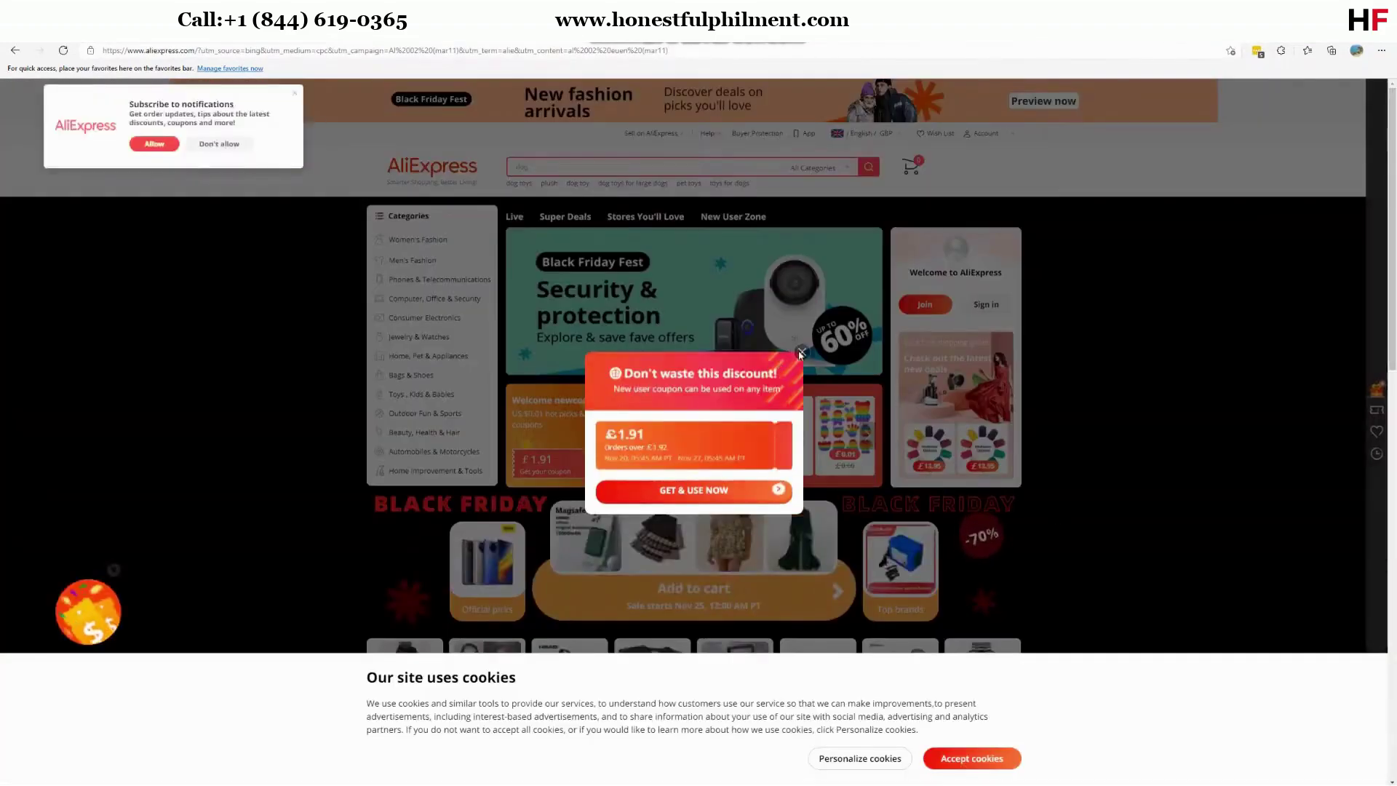
pyautogui.click(802, 377)
pyautogui.scroll(-5, 803, 376)
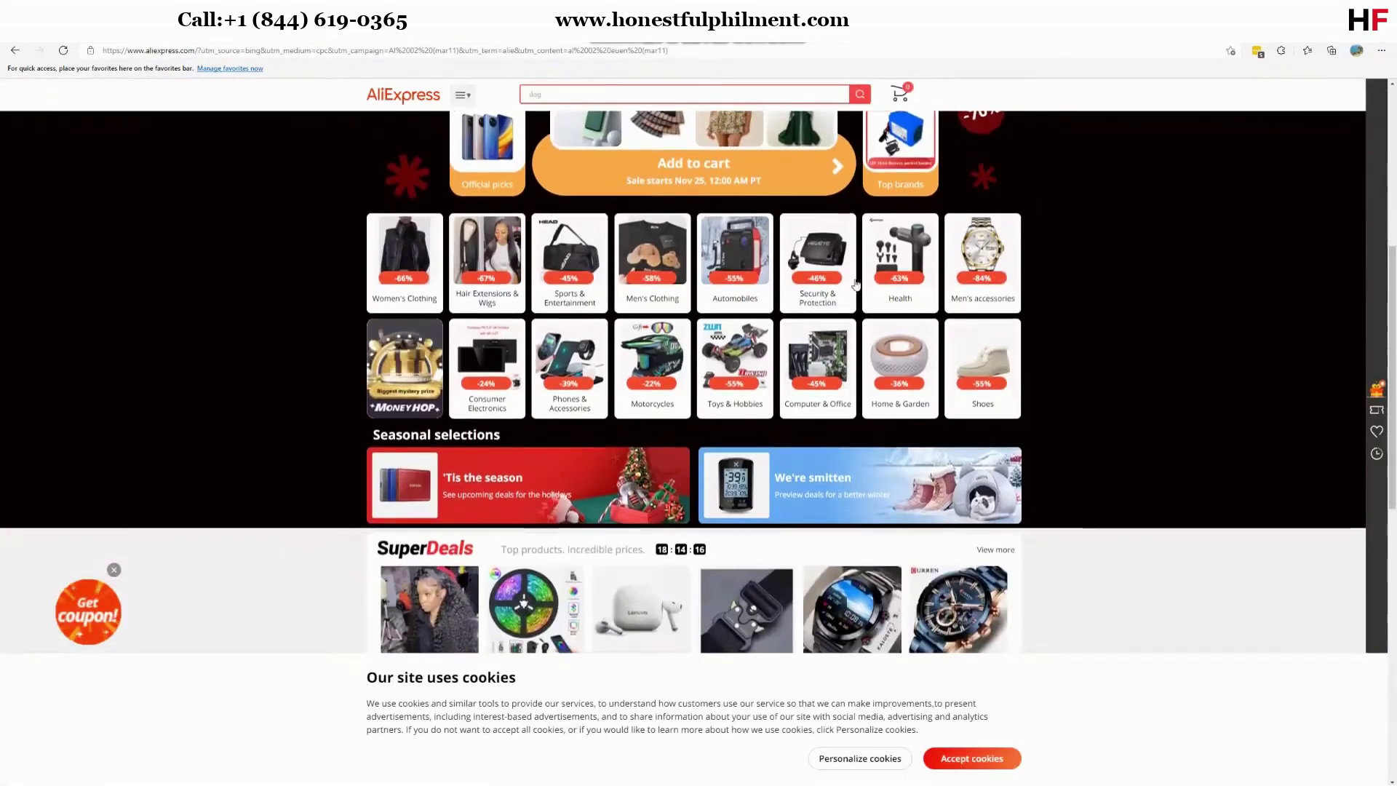
pyautogui.click(591, 256)
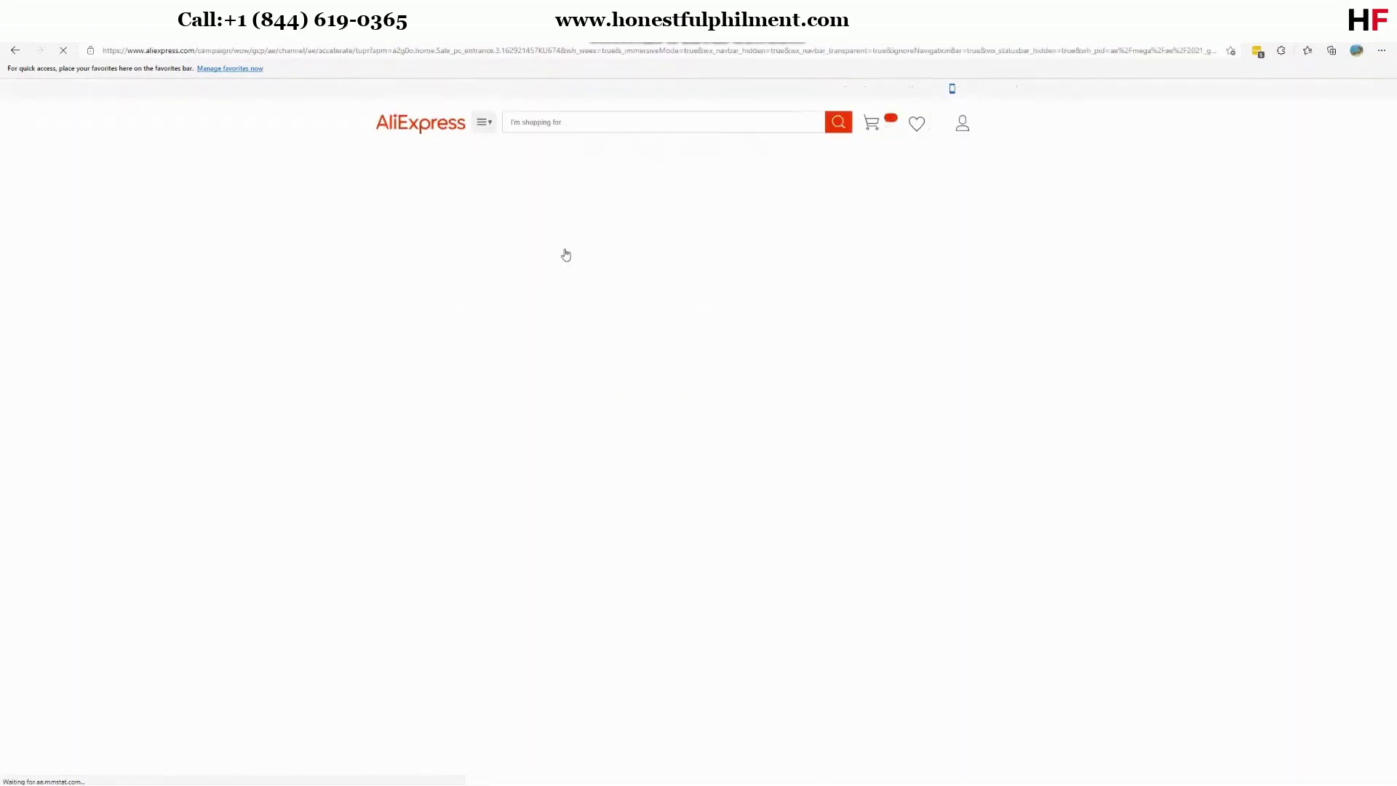
pyautogui.click(526, 302)
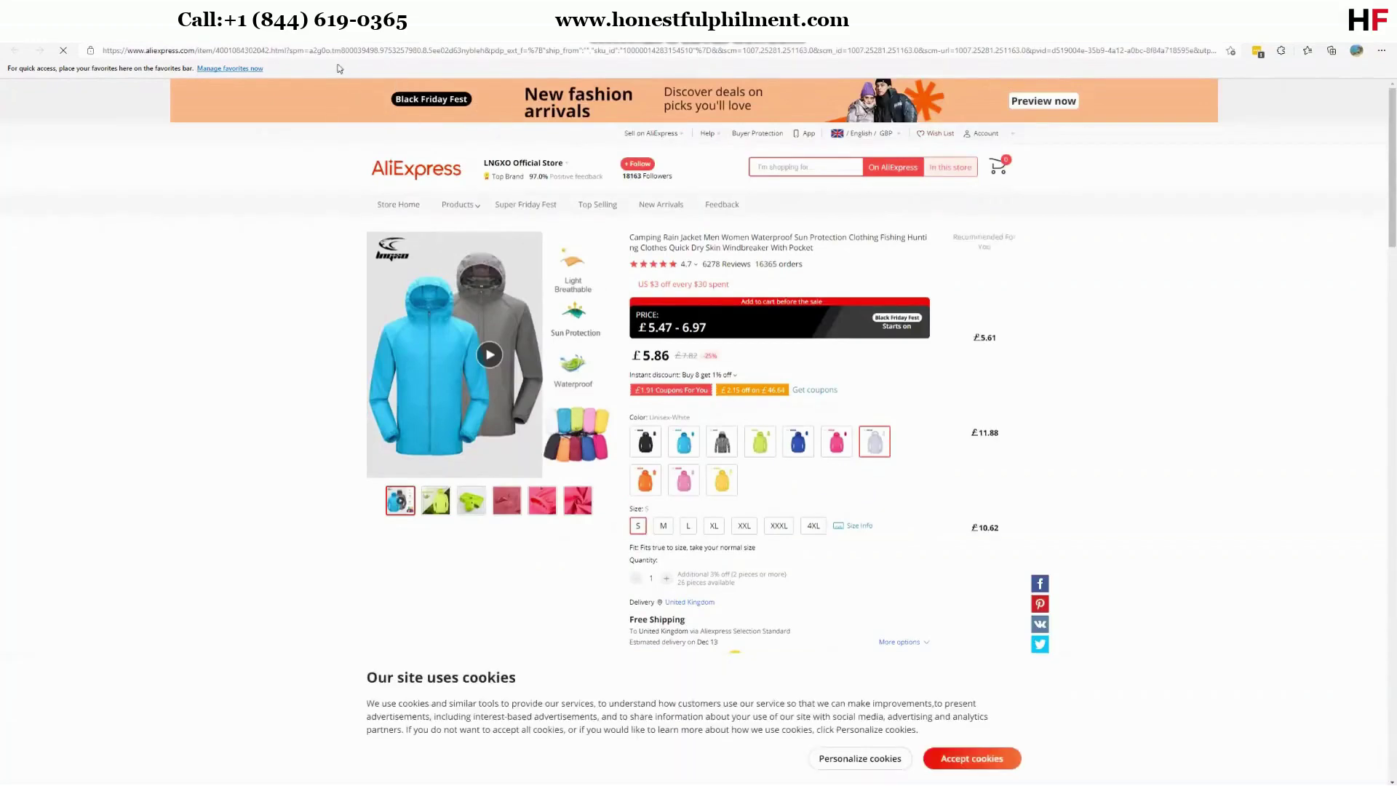
# Copy the rain jacket's web address up to .html into the sourcing request's Aliexpress Product URL.
pyautogui.click(369, 52)
pyautogui.click(369, 52)
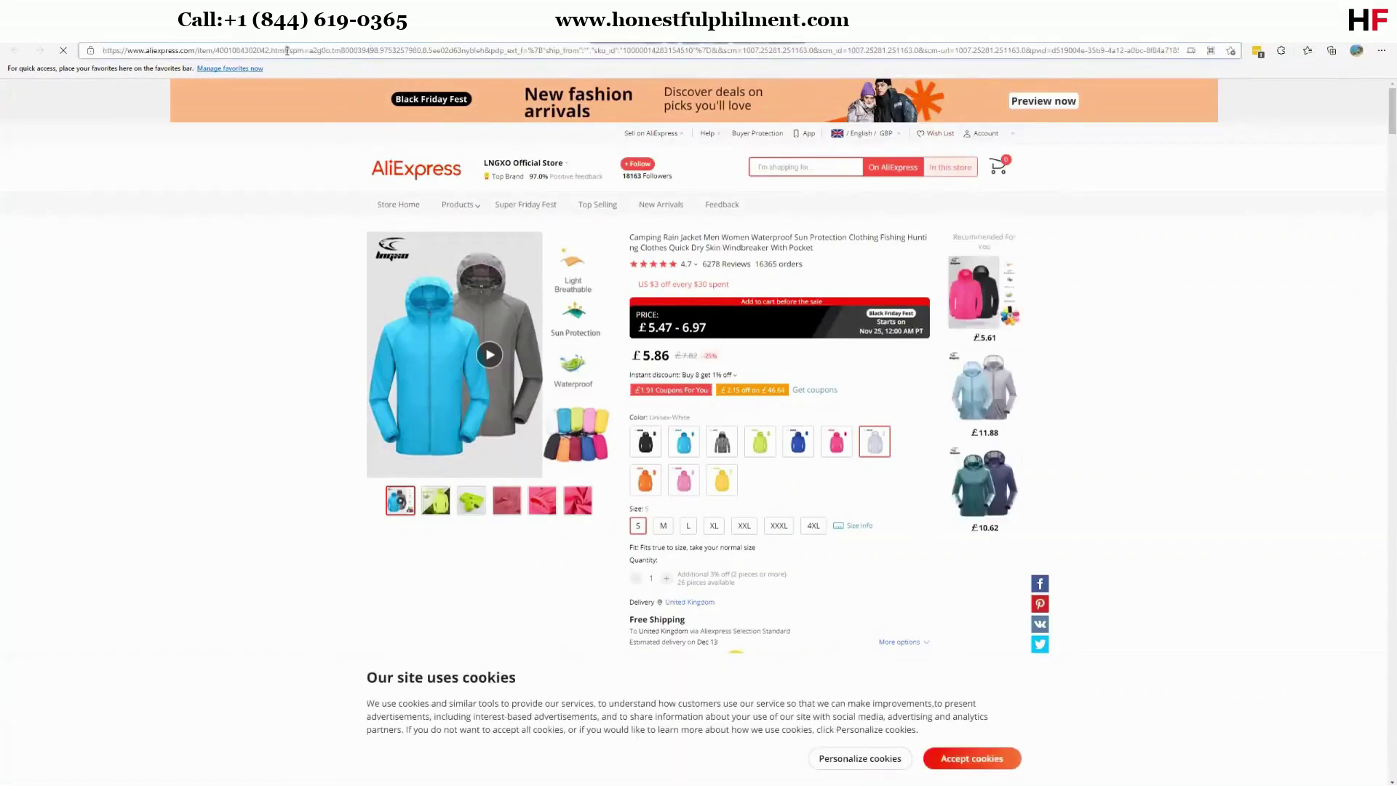
pyautogui.moveTo(287, 51); pyautogui.dragTo(80, 58)
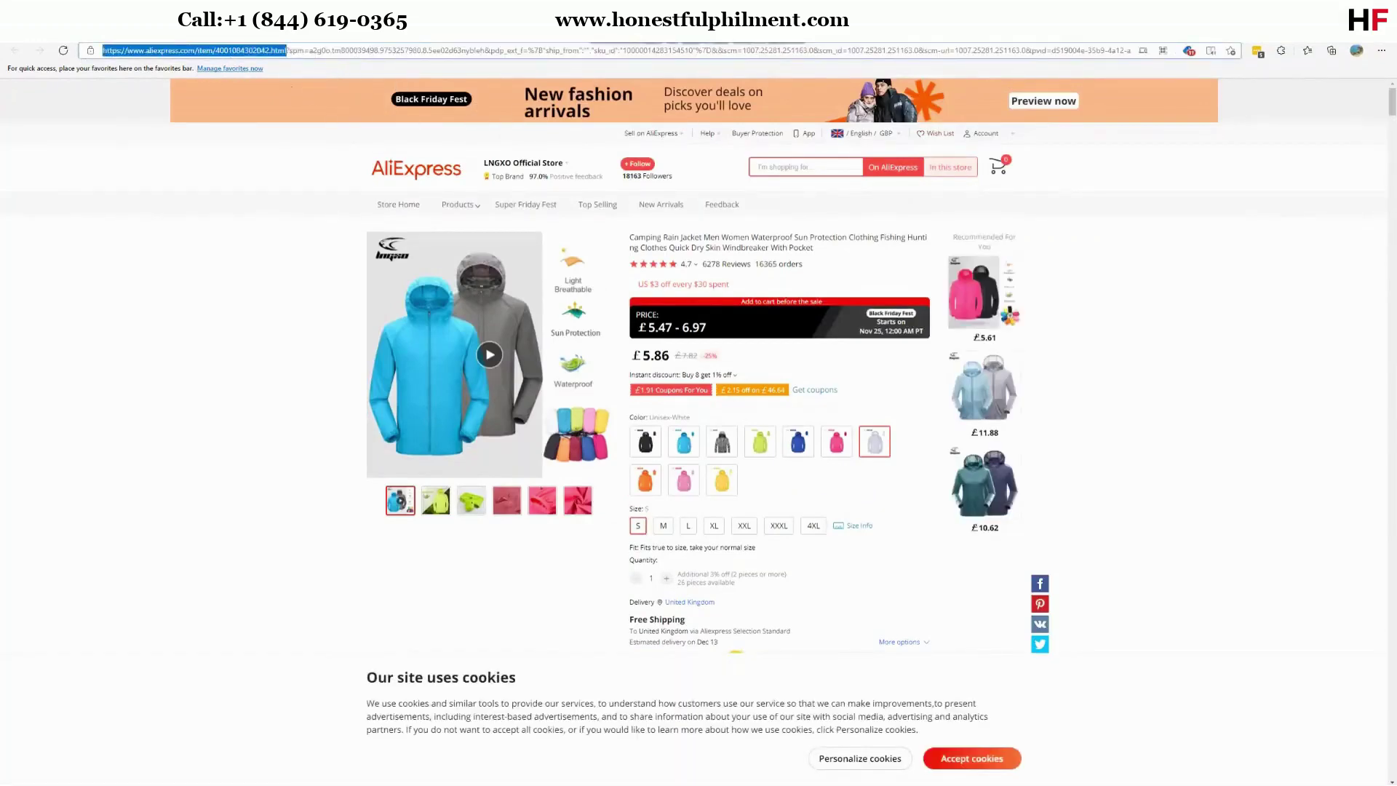
pyautogui.hotkey('ctrl', 'Tab')
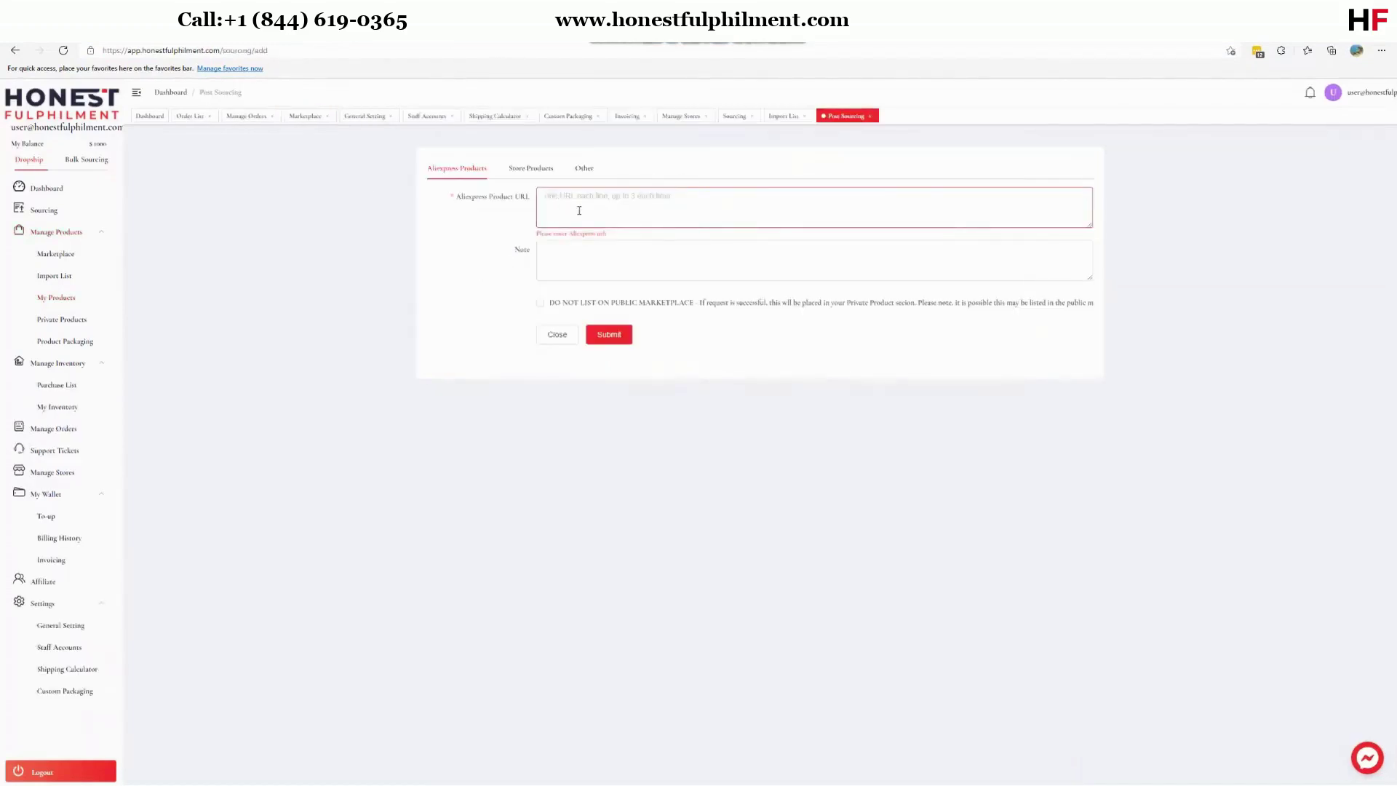
pyautogui.write('https://www.aliexpress.com/item/4001064302042.html')
pyautogui.click(638, 254)
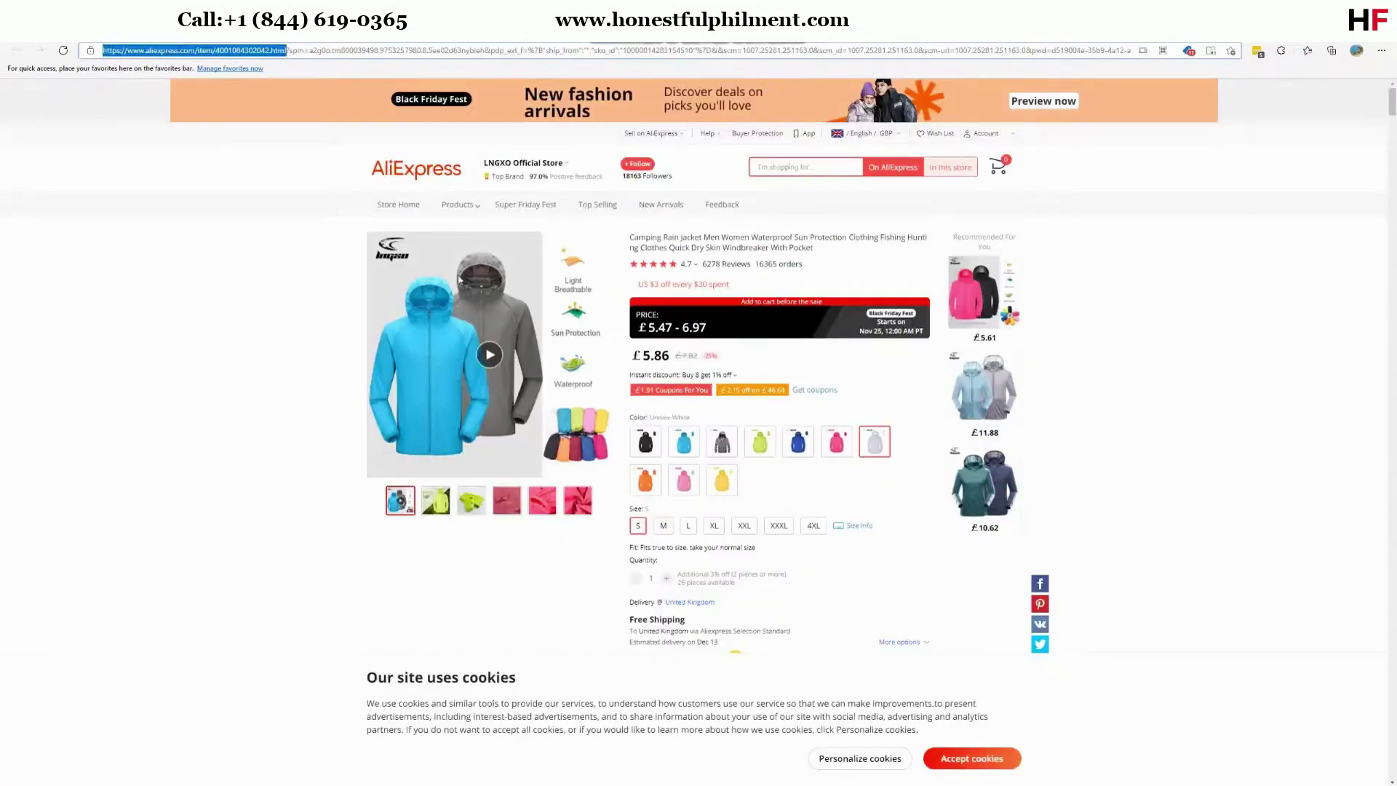
# Examine the jacket's colour and size variants on AliExpress, selecting Unisex-Gray and XL, and accept the site's cookies.
pyautogui.click(653, 448)
pyautogui.click(720, 442)
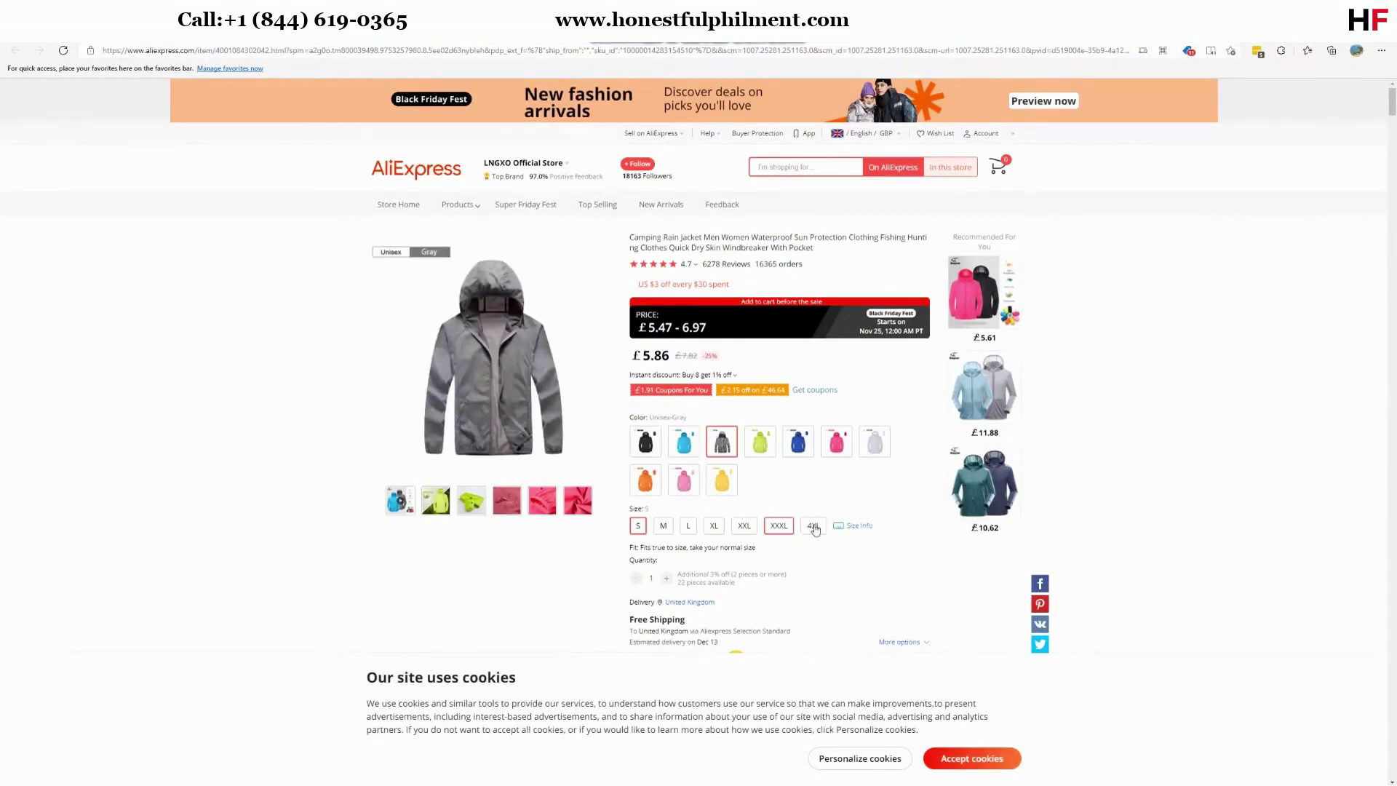
pyautogui.moveTo(819, 530)
pyautogui.click(714, 526)
pyautogui.scroll(-3, 790, 418)
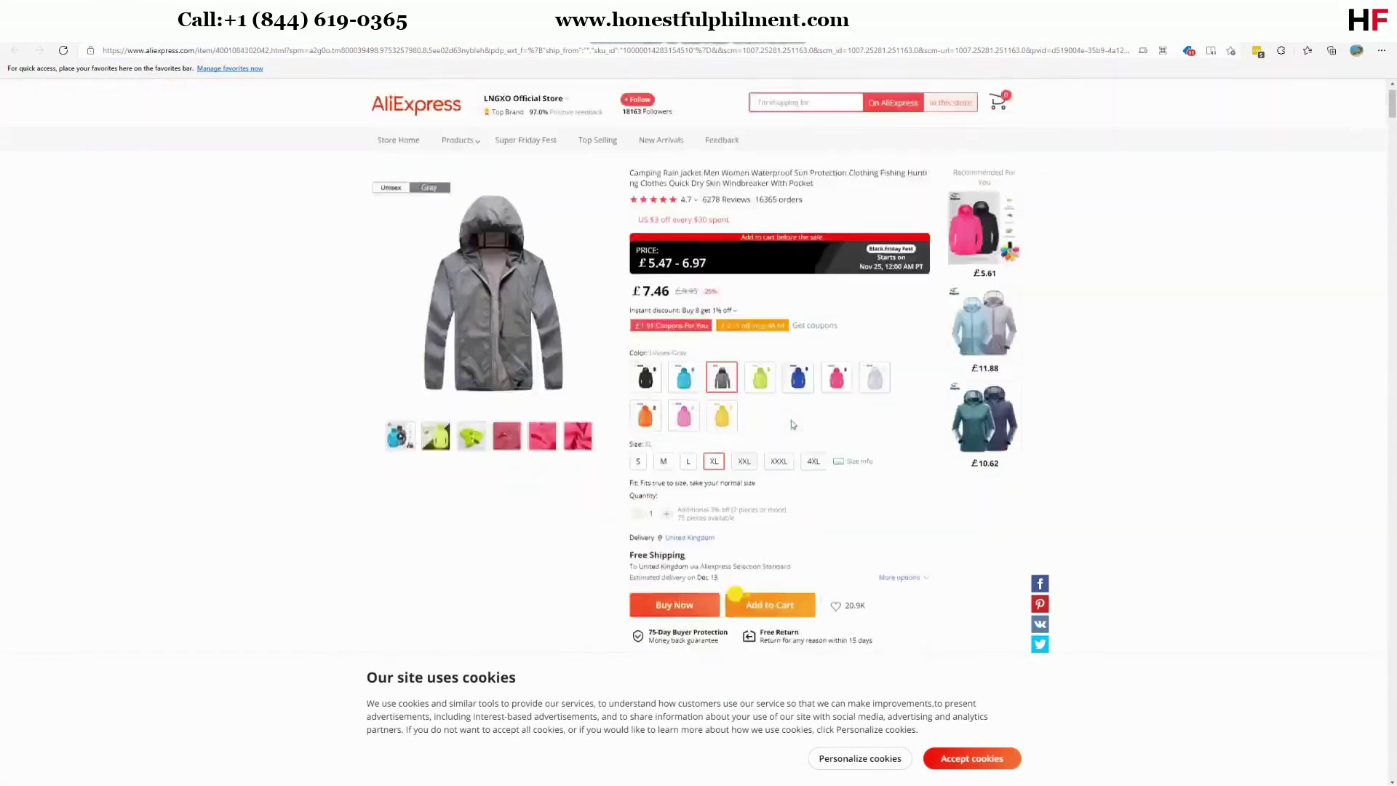
pyautogui.scroll(2, 789, 421)
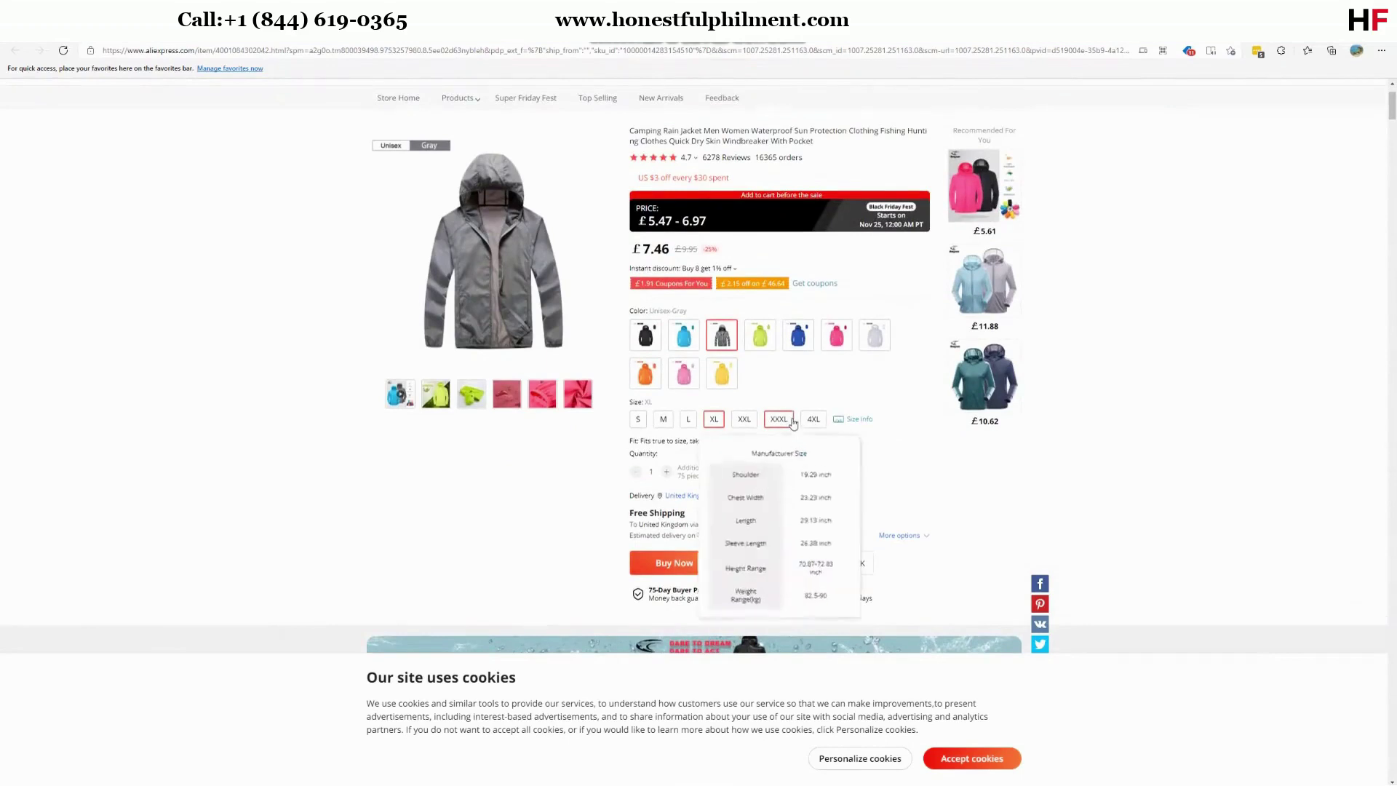
pyautogui.moveTo(780, 417)
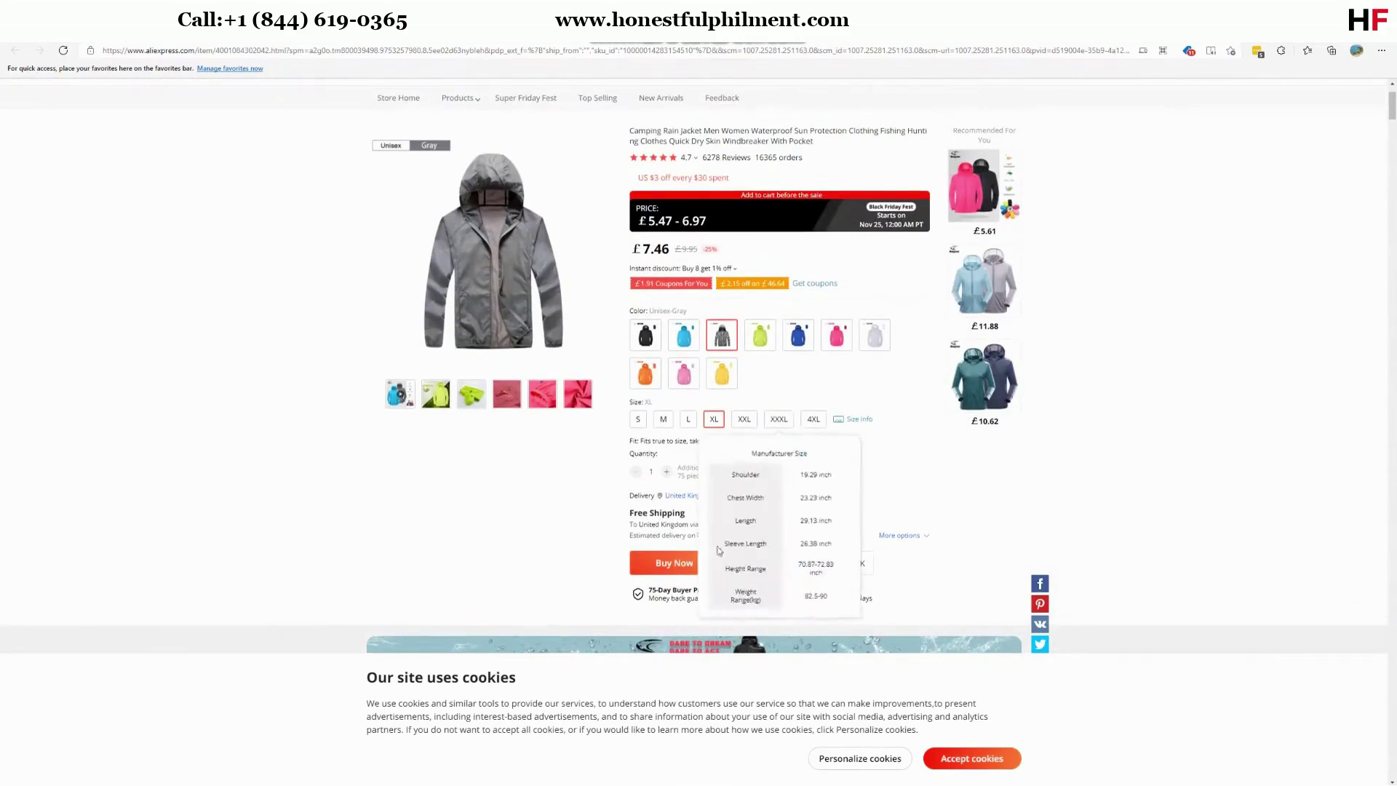
pyautogui.click(1005, 758)
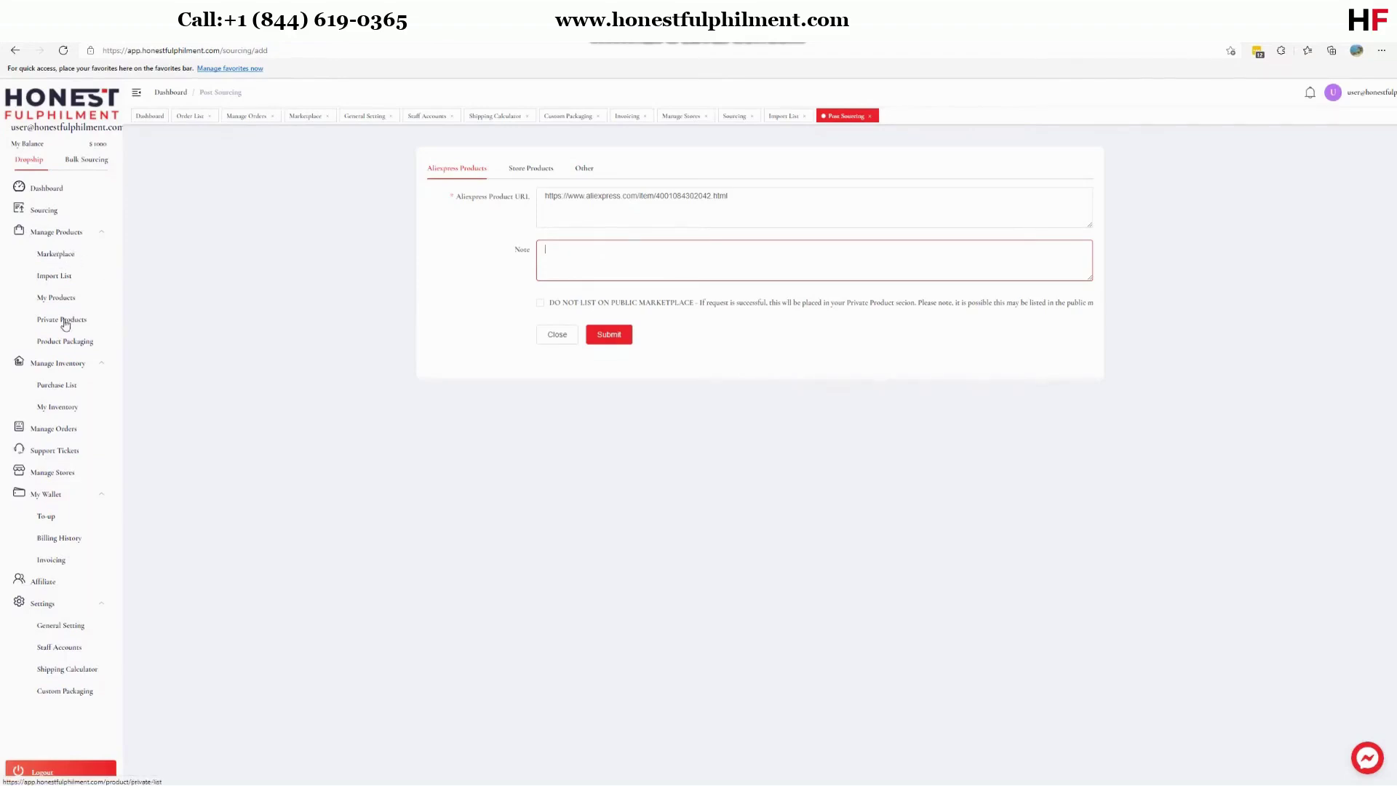
# Review the Store Products and Other variants of the sourcing request form, including their note and Sourcing URL fields.
pyautogui.click(563, 278)
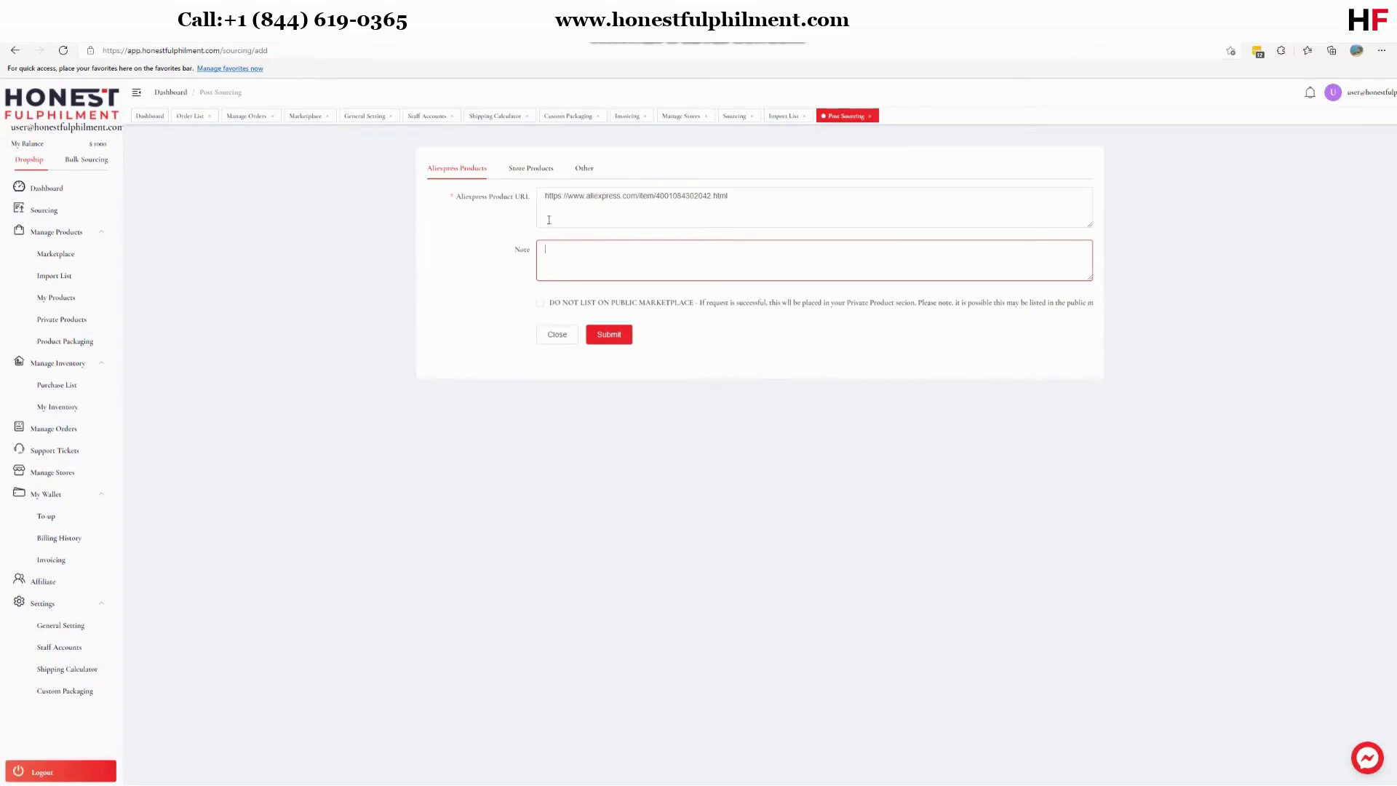
pyautogui.click(532, 169)
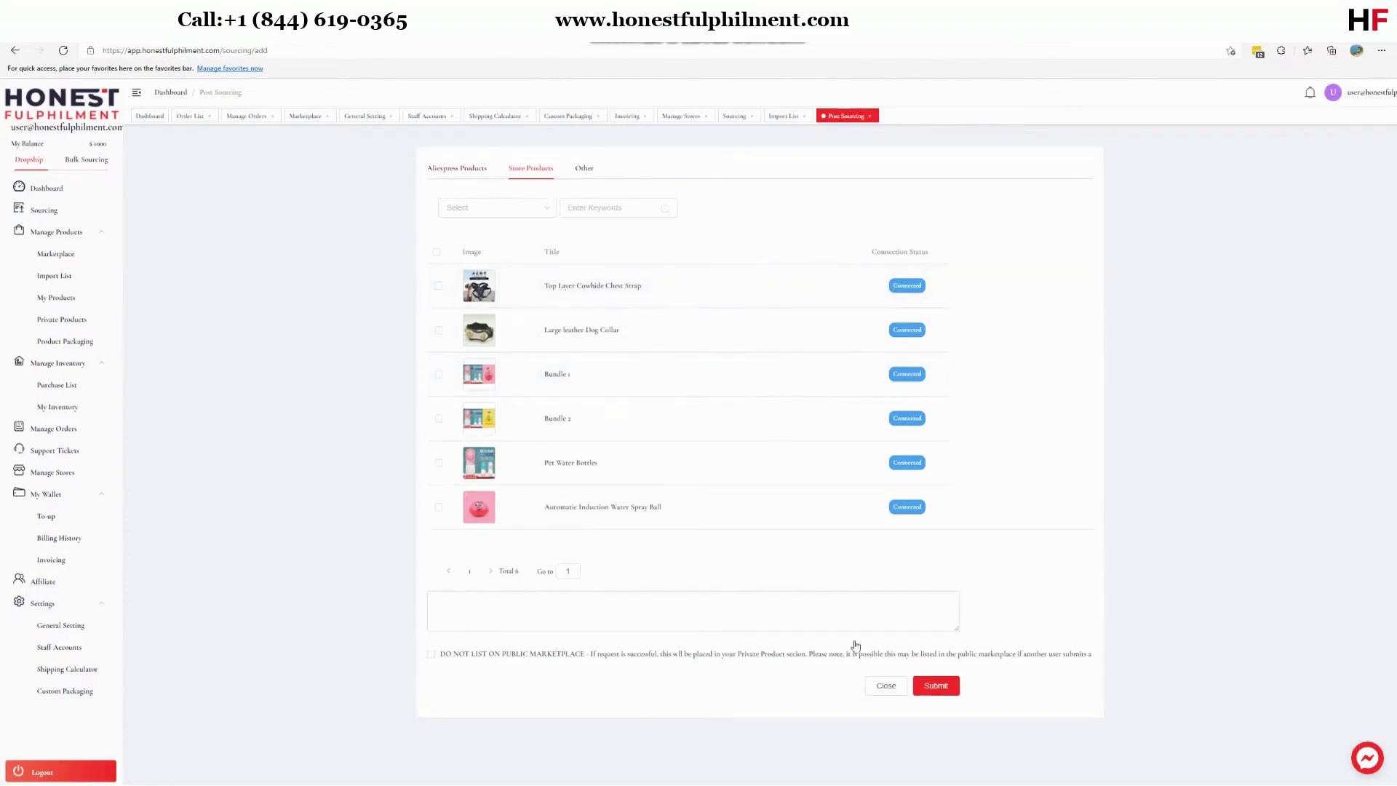
pyautogui.click(492, 601)
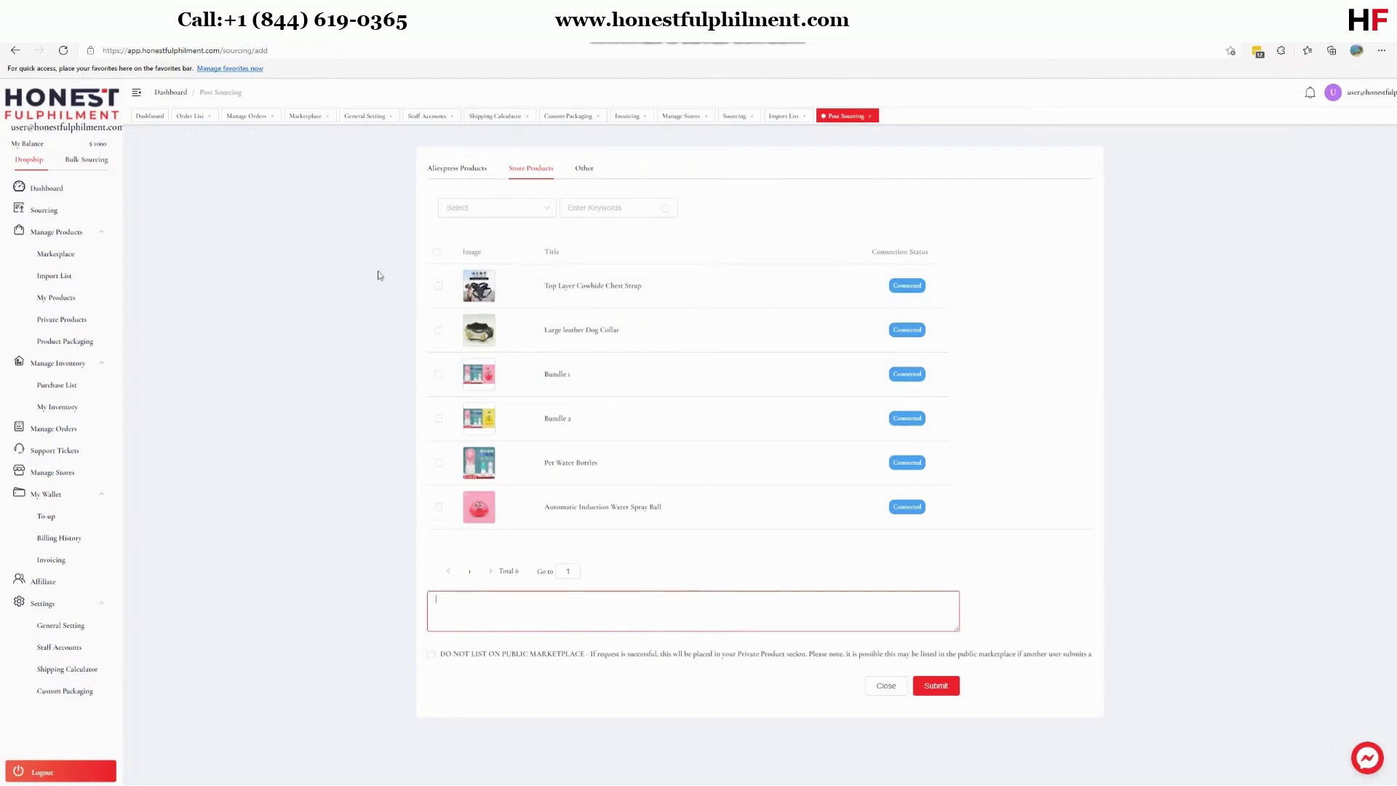
pyautogui.click(592, 174)
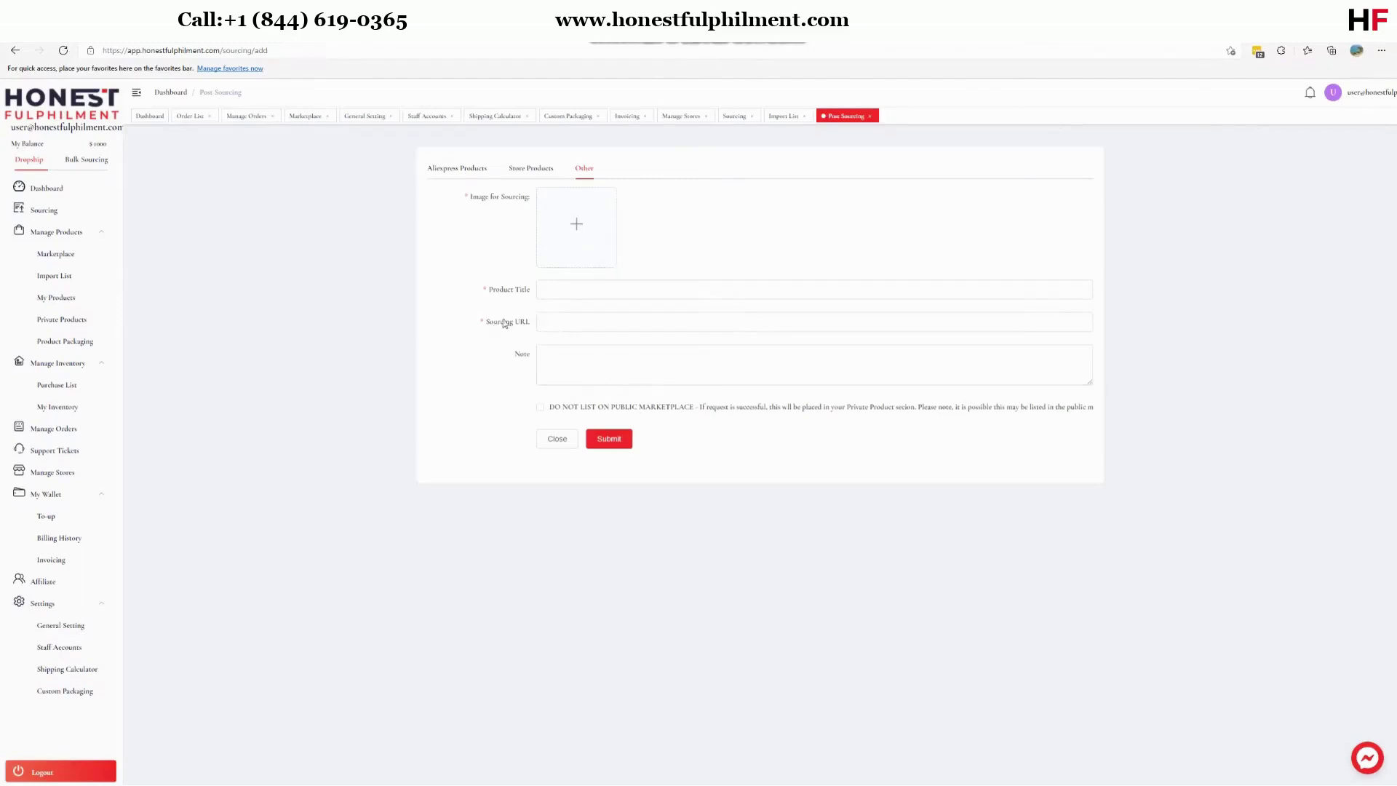
pyautogui.click(577, 326)
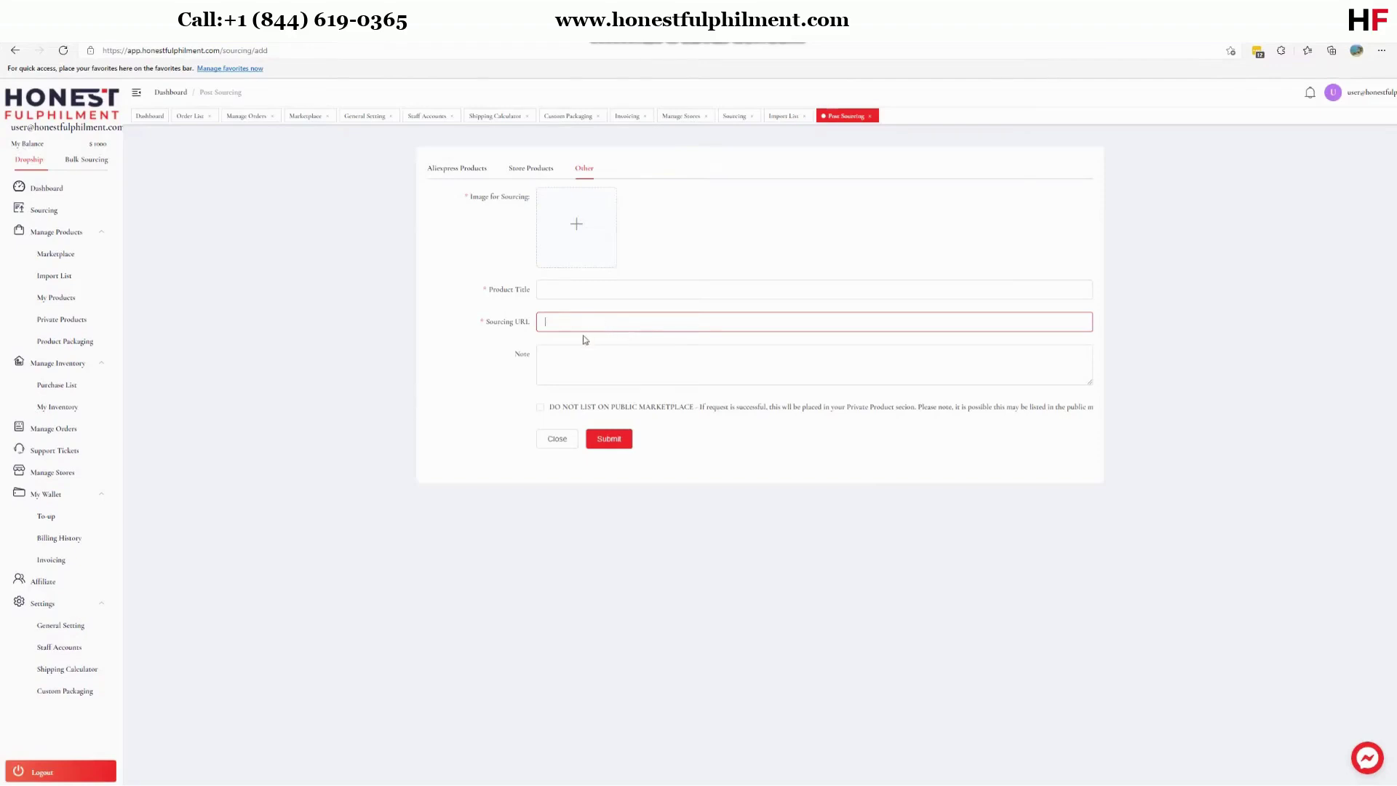
# Submit the Aliexpress sourcing request with a note to source only black, blue and grey, and with DO NOT LIST ON PUBLIC MARKETPLACE enabled.
pyautogui.click(474, 164)
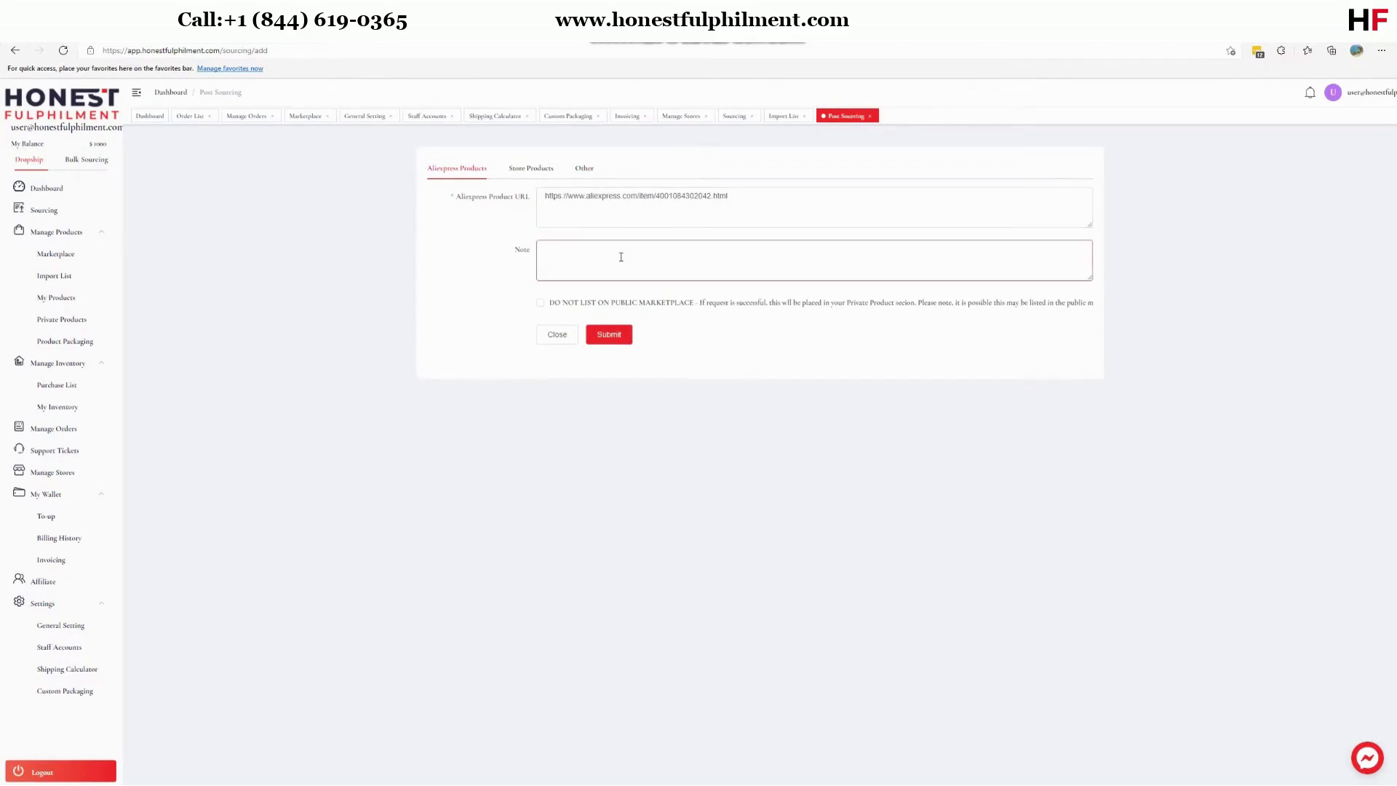
pyautogui.write('Please only source')
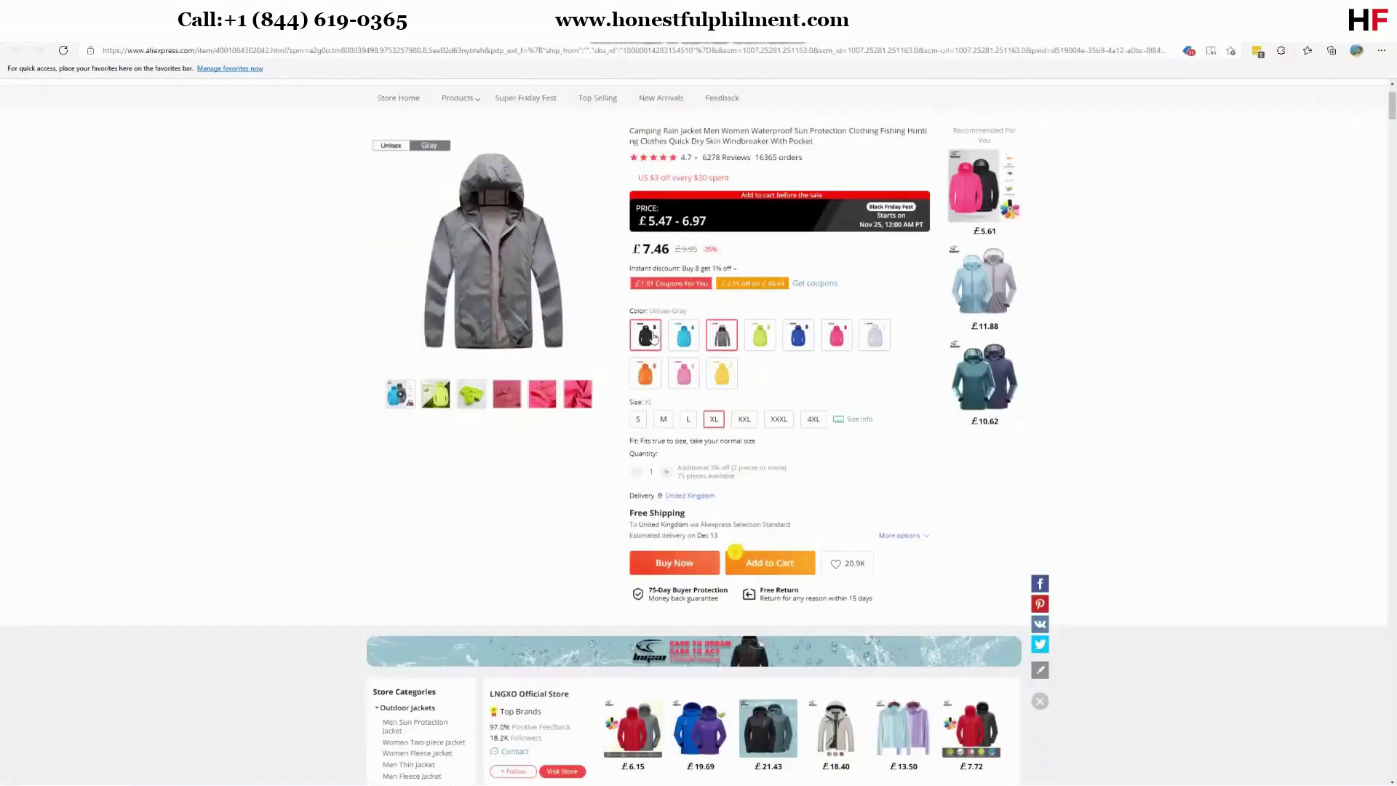
pyautogui.write('b')
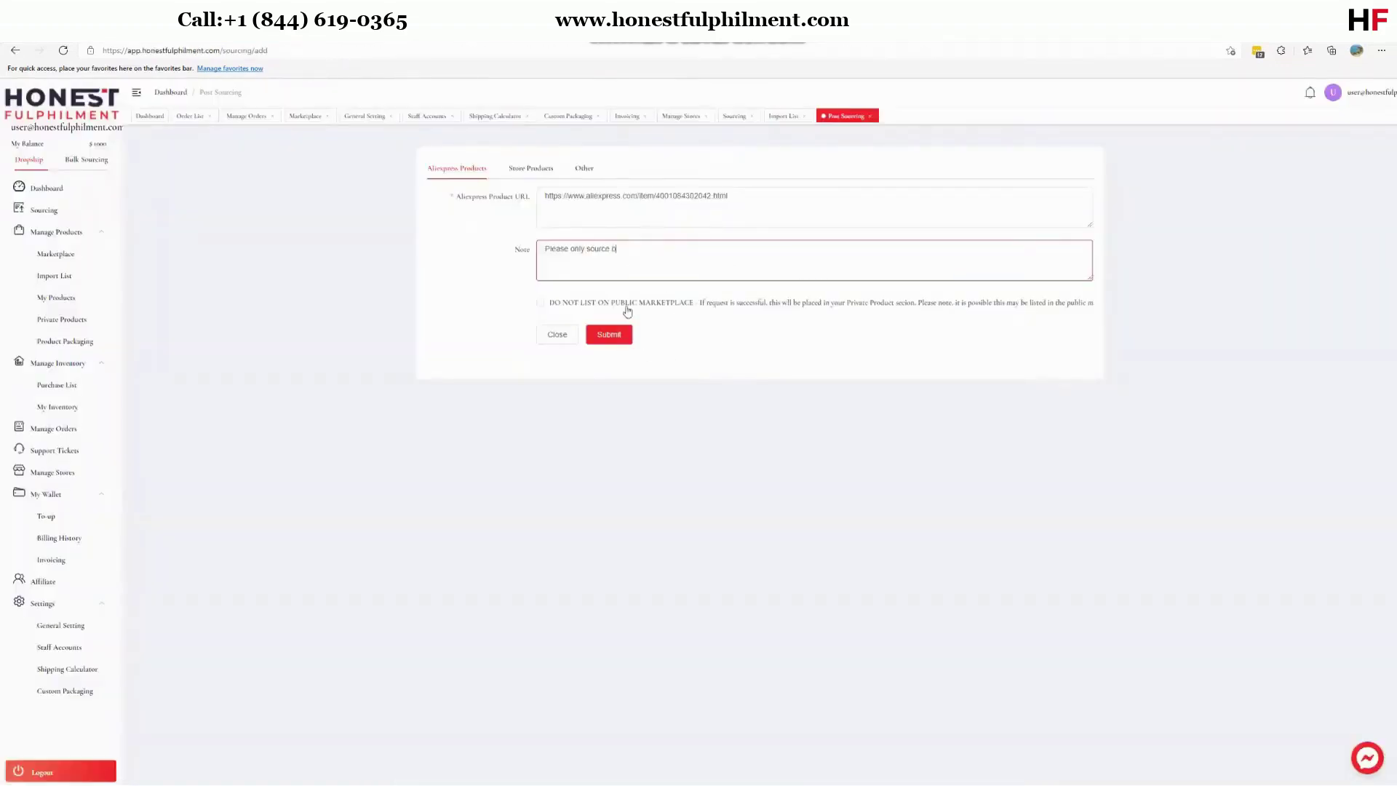
pyautogui.write('lack blue and')
pyautogui.write(' greu')
pyautogui.click(540, 305)
pyautogui.click(616, 338)
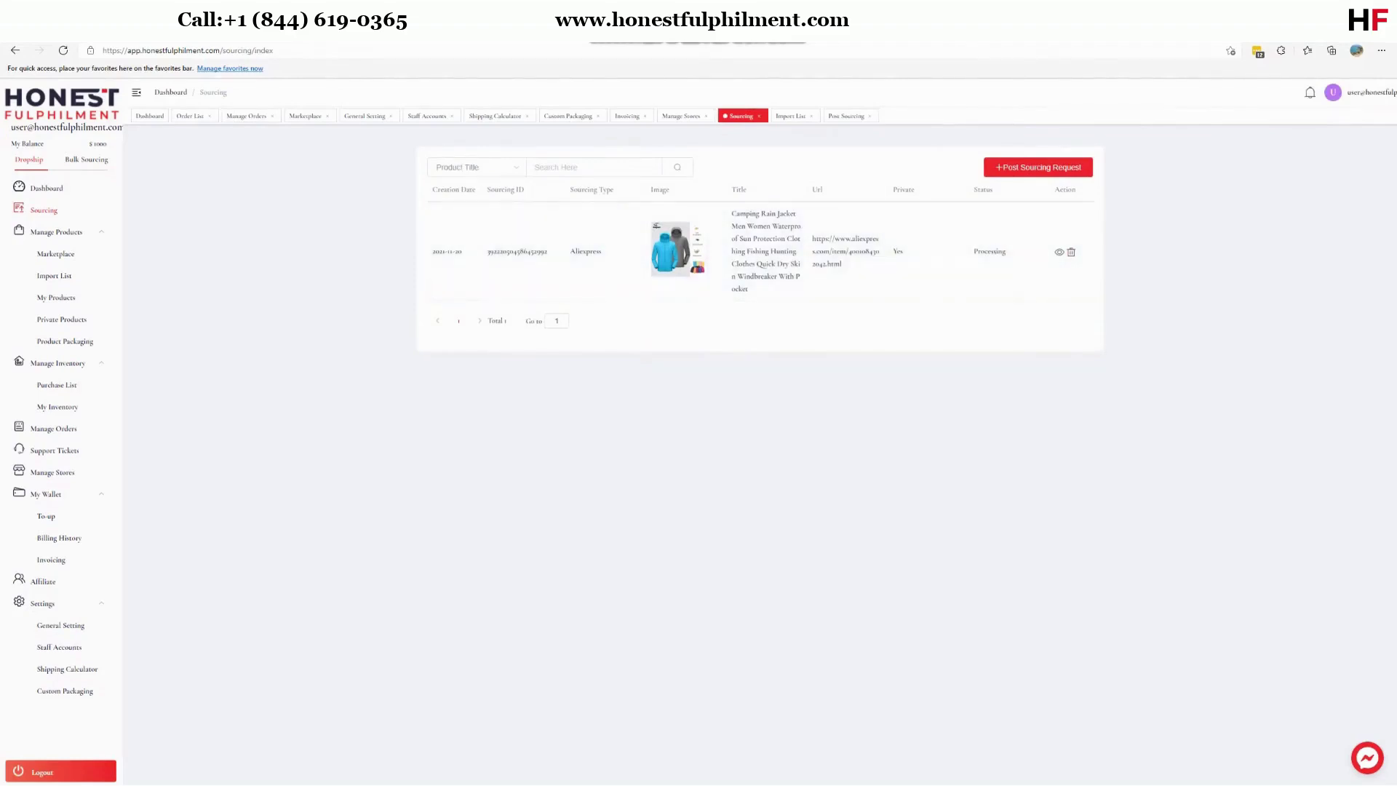
# Switch to the jacket's AliExpress page and open the LNGXO Waterproof Trekking Hiking Pants from the seller recommendations.
pyautogui.click(255, 10)
pyautogui.scroll(-10, 757, 391)
pyautogui.scroll(9, 753, 390)
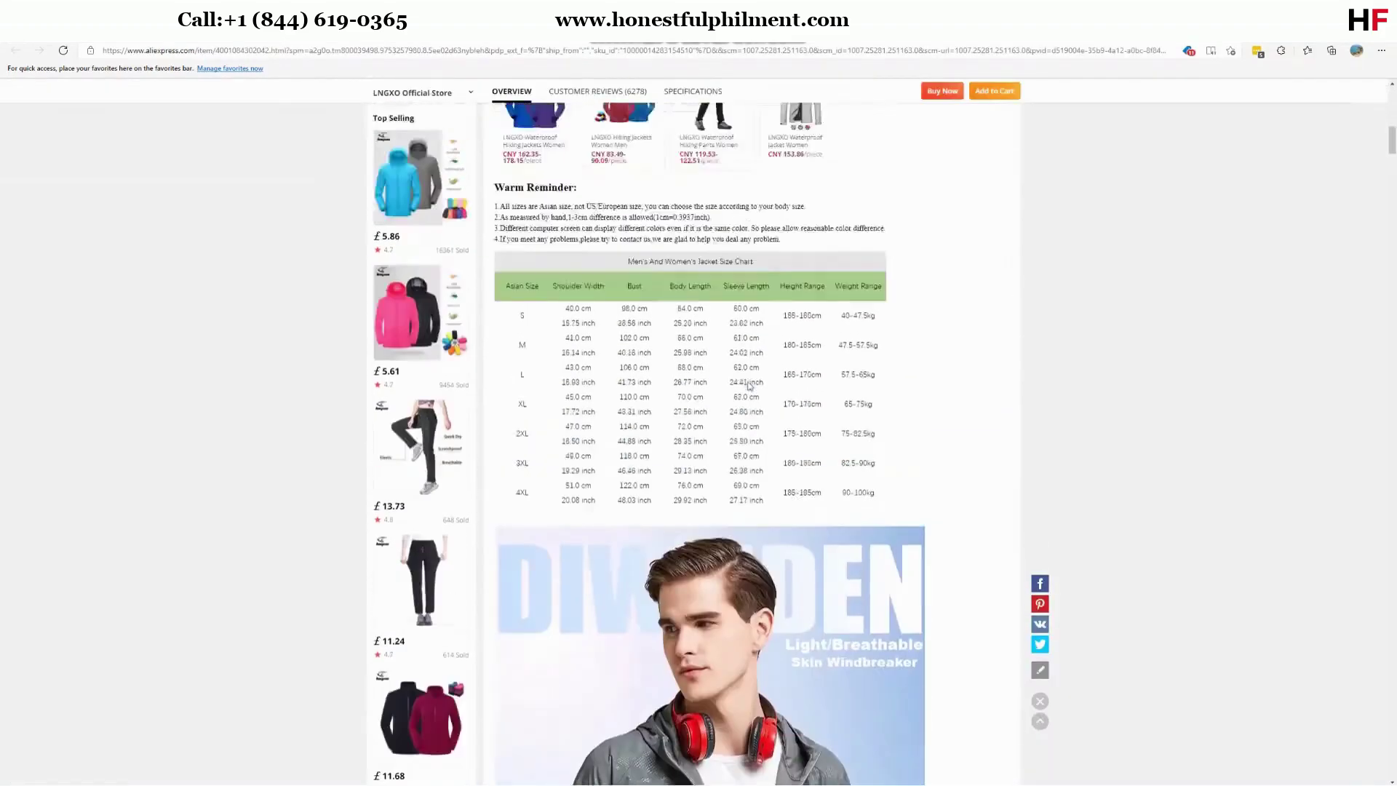
pyautogui.scroll(3, 750, 386)
pyautogui.scroll(-9, 1012, 463)
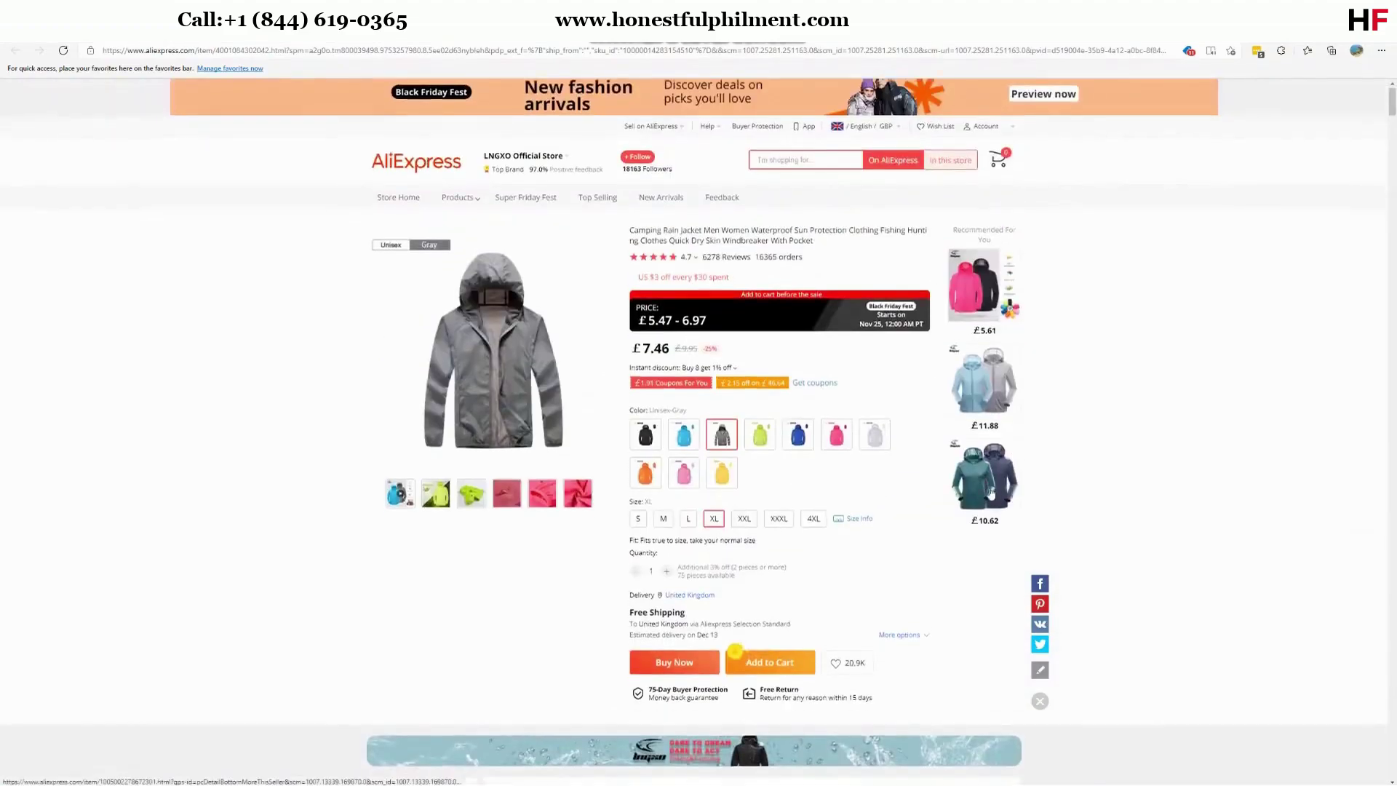
pyautogui.scroll(-15, 997, 466)
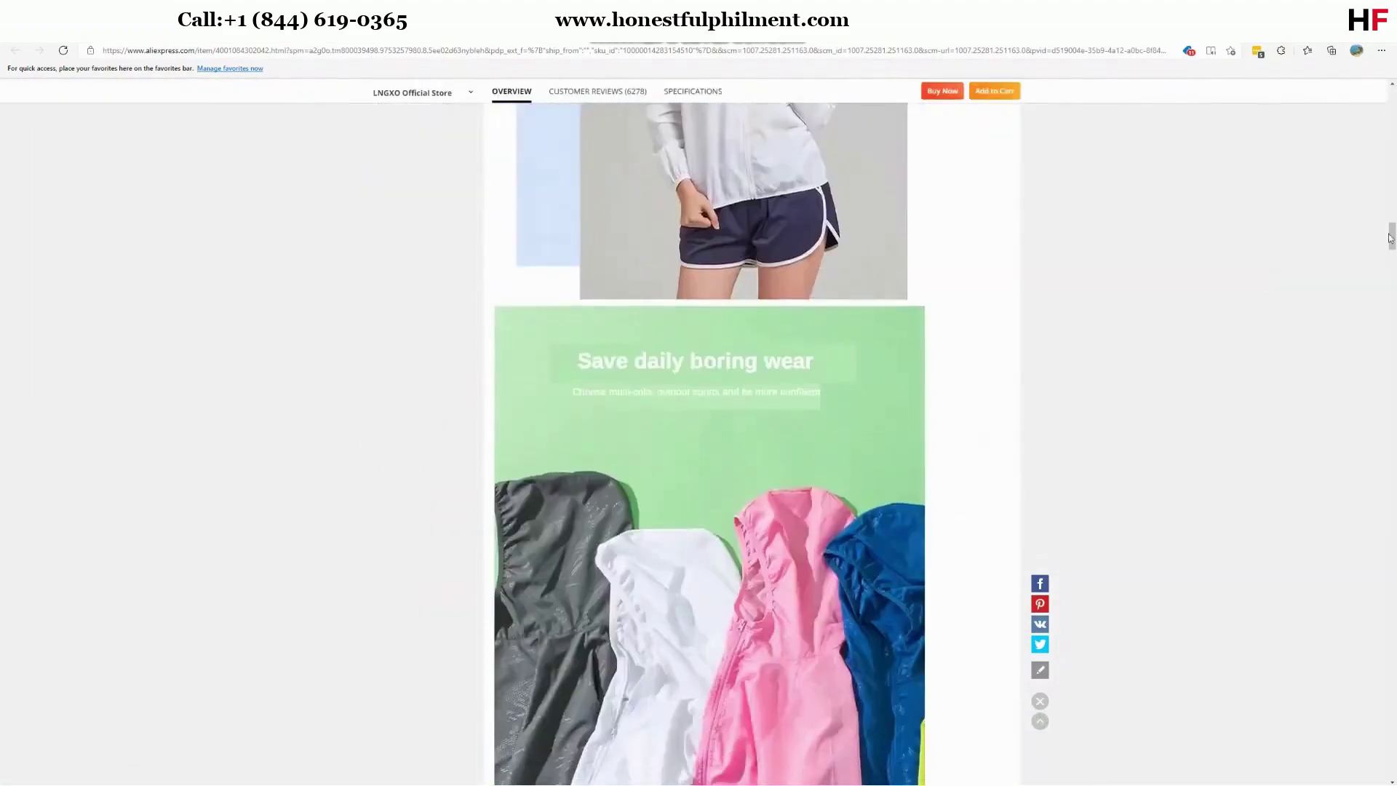
pyautogui.moveTo(1392, 236); pyautogui.dragTo(1393, 780)
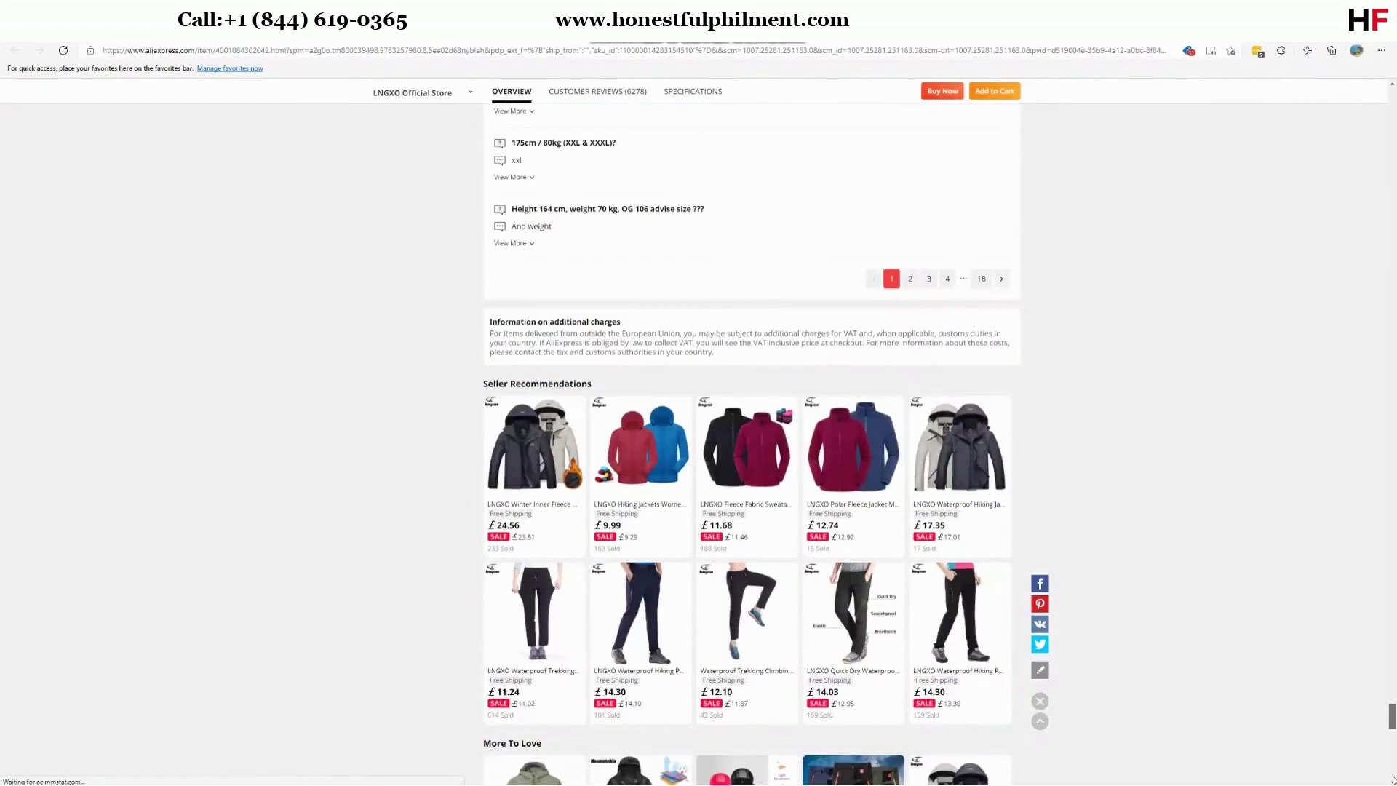
pyautogui.scroll(-3, 1393, 781)
pyautogui.click(544, 416)
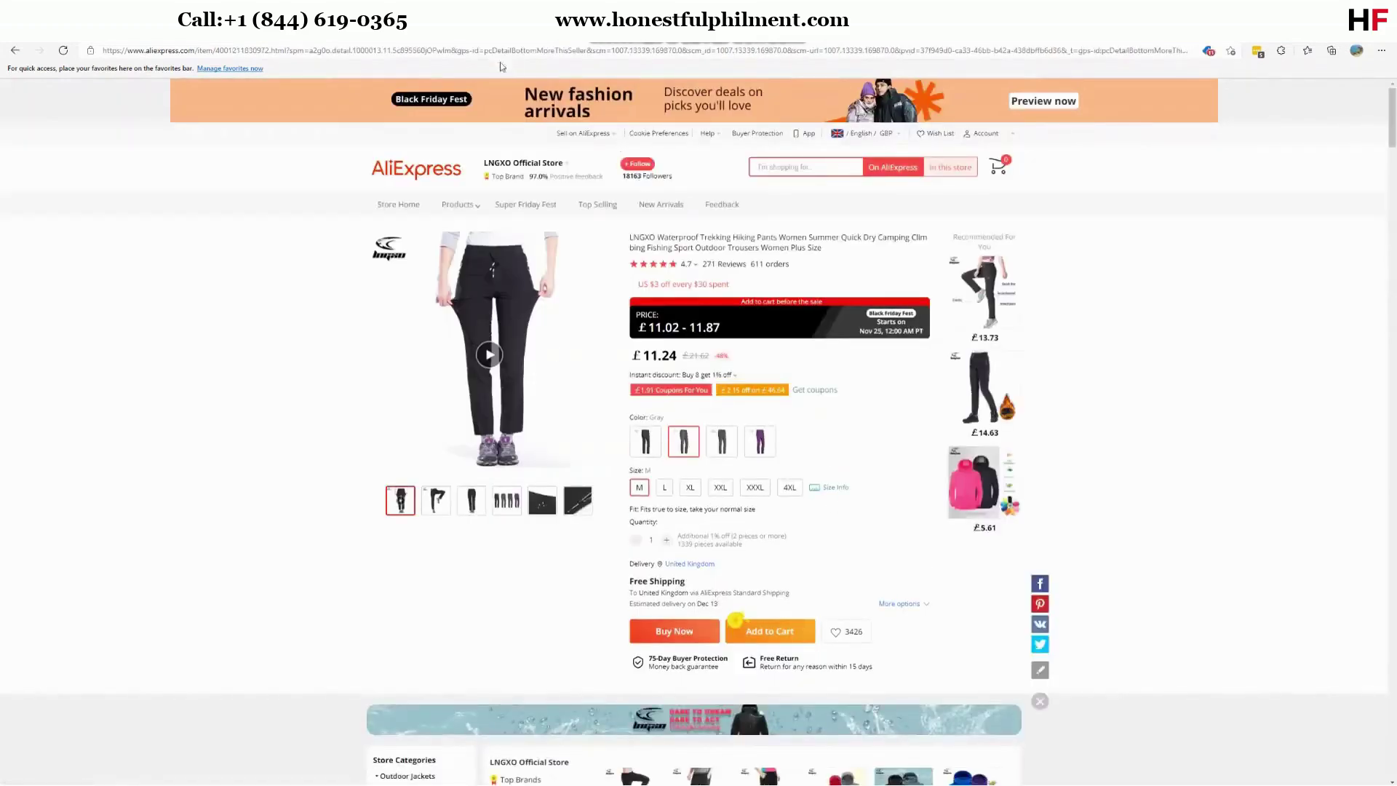
# Submit an Aliexpress sourcing request for the hiking pants with their product URL, trimmed after .html, and the note "Test non private", leaving public listing allowed.
pyautogui.click(377, 50)
pyautogui.click(377, 50)
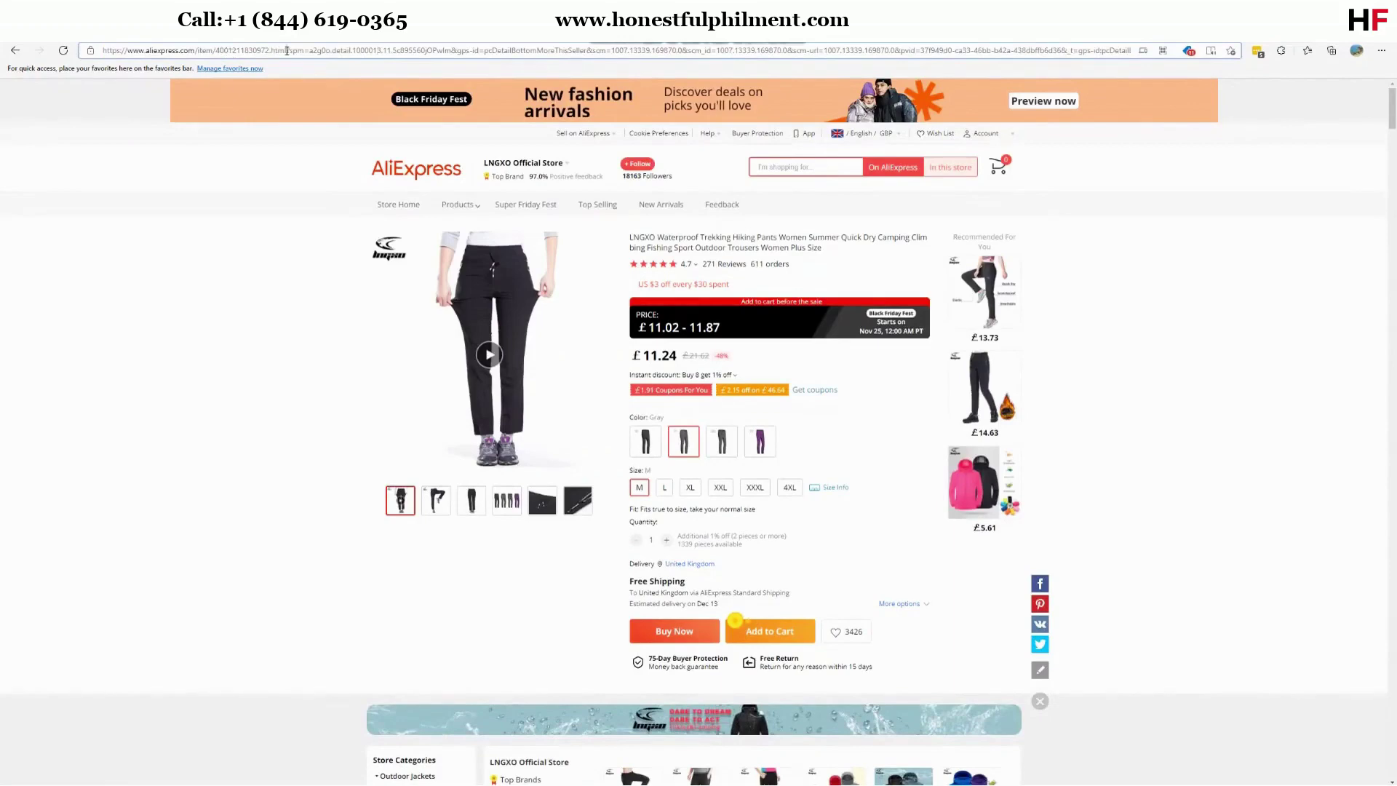
pyautogui.moveTo(287, 50); pyautogui.dragTo(84, 55)
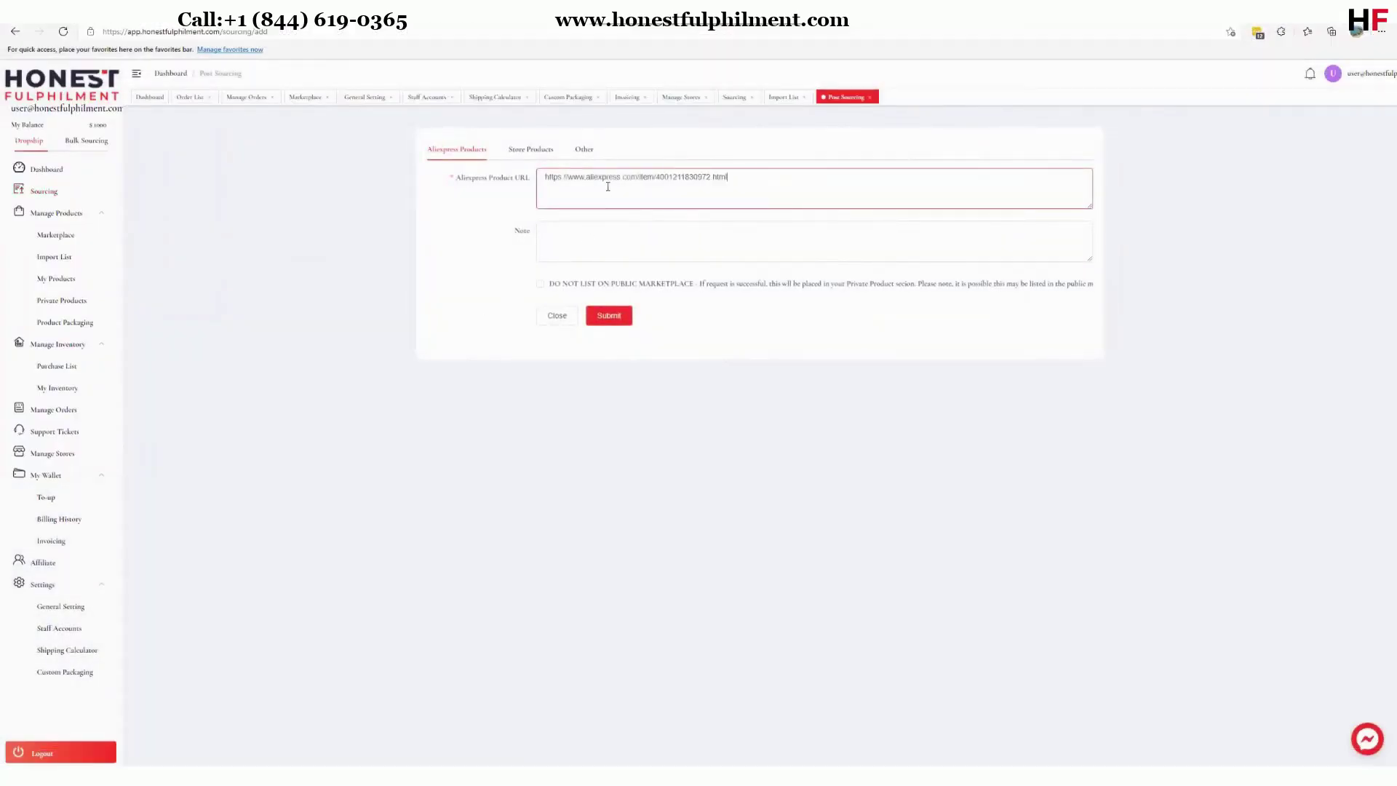
pyautogui.click(642, 252)
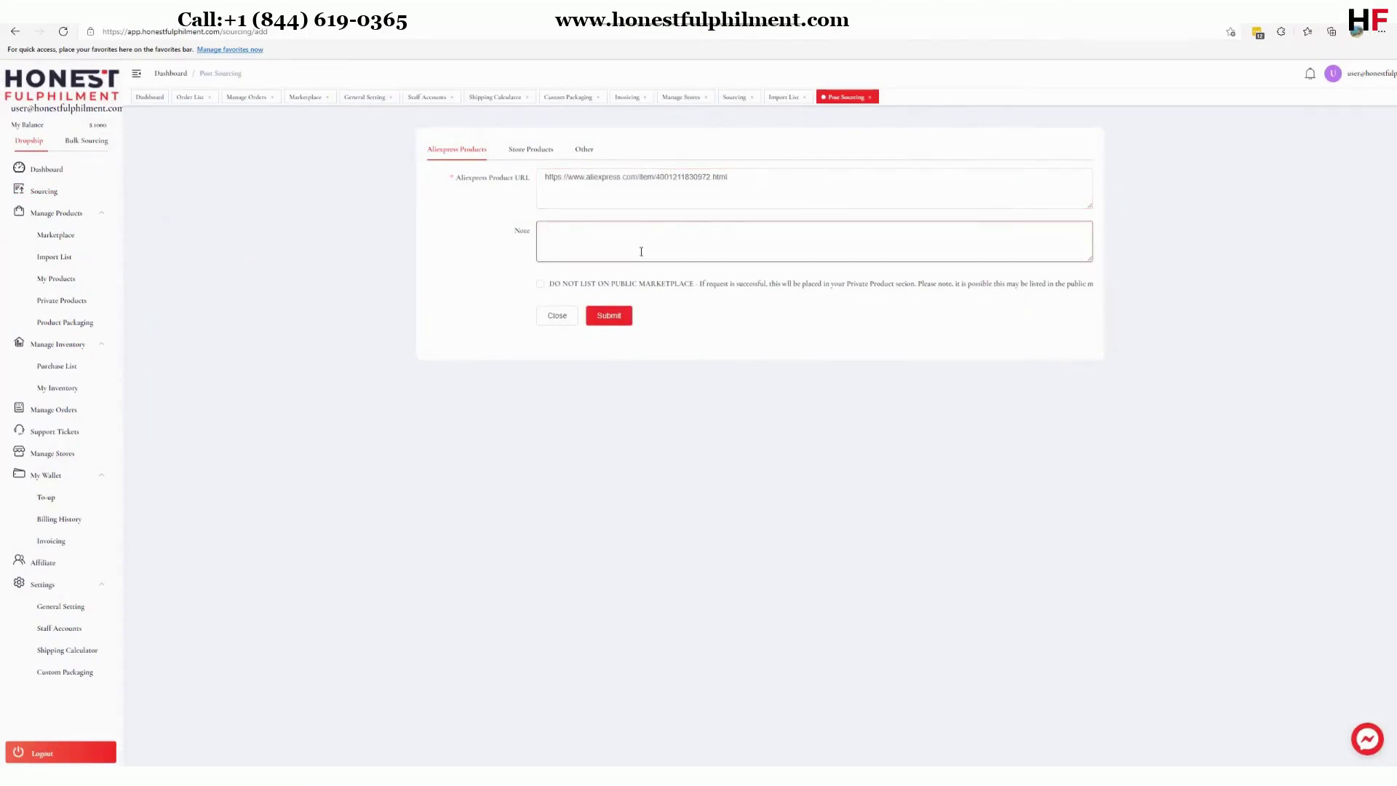
pyautogui.write('Test non private')
pyautogui.click(602, 321)
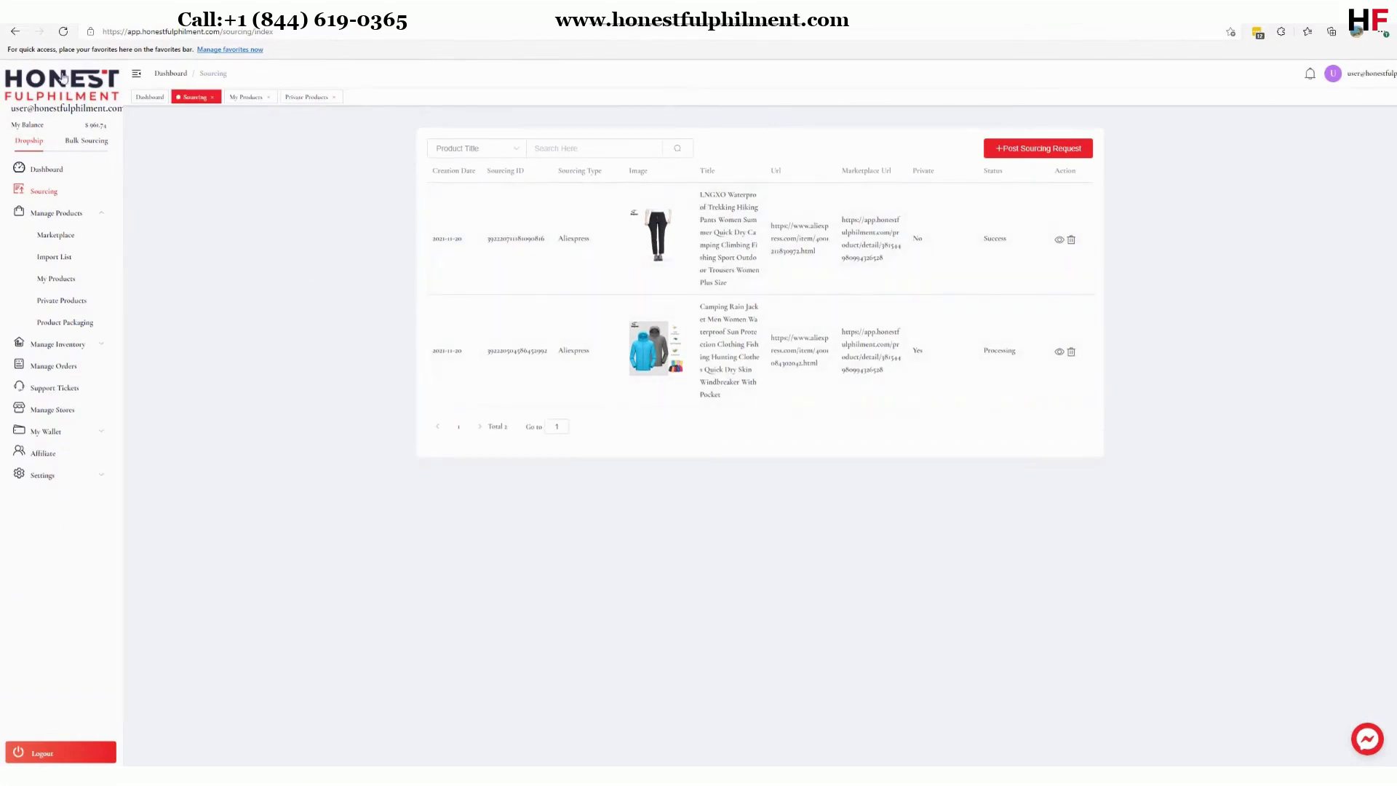
# Refresh the sourcing requests, dismiss the system notification, and open the hiking pants' Marketplace Url.
pyautogui.click(64, 32)
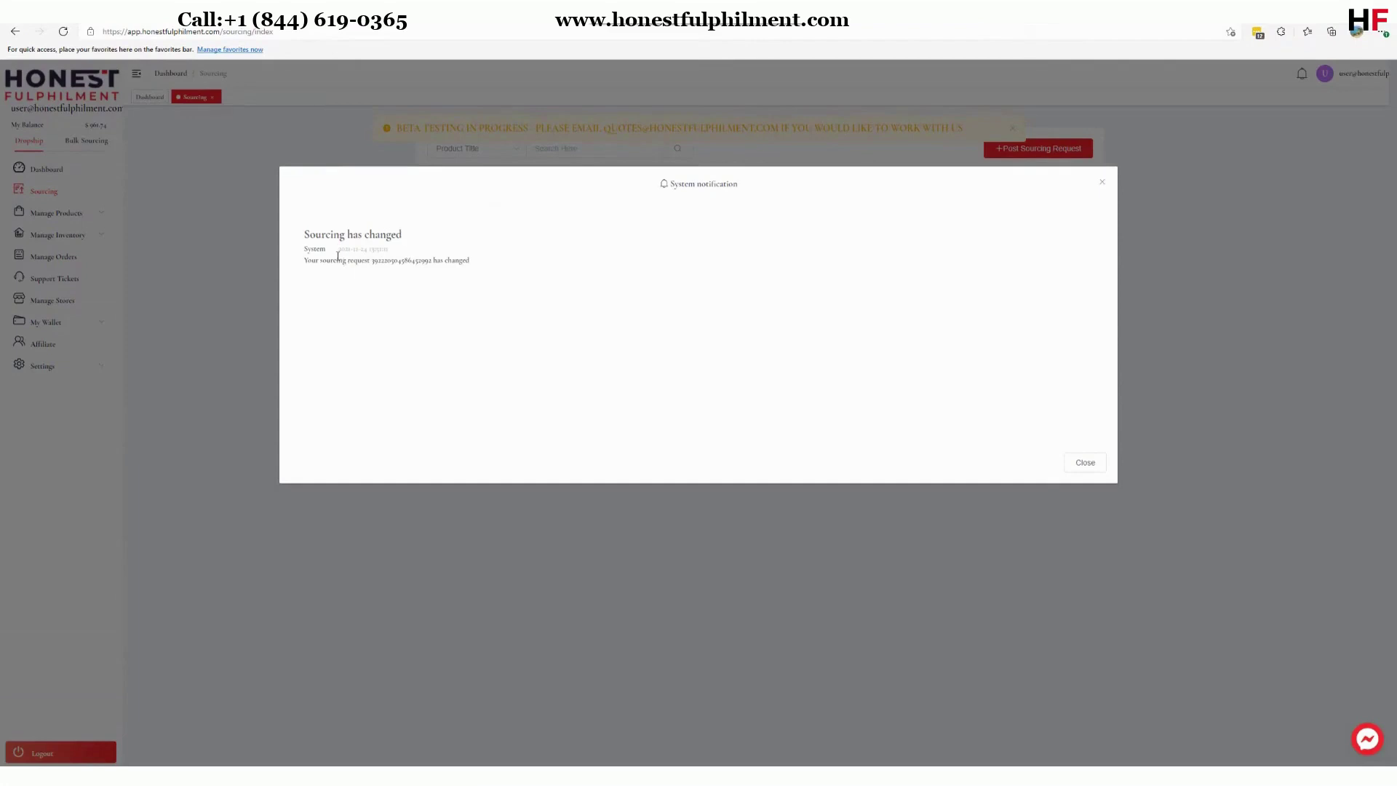
pyautogui.click(1084, 463)
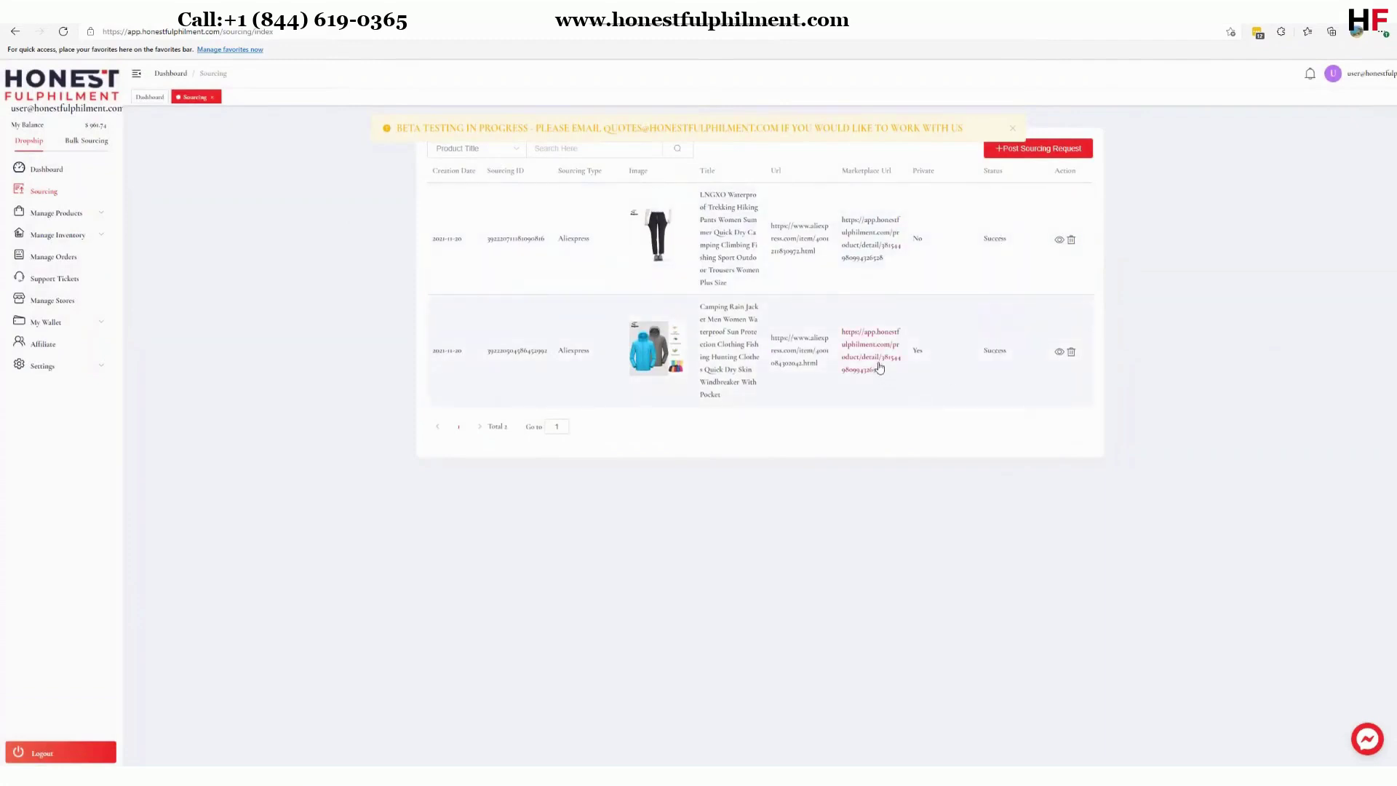
pyautogui.click(871, 258)
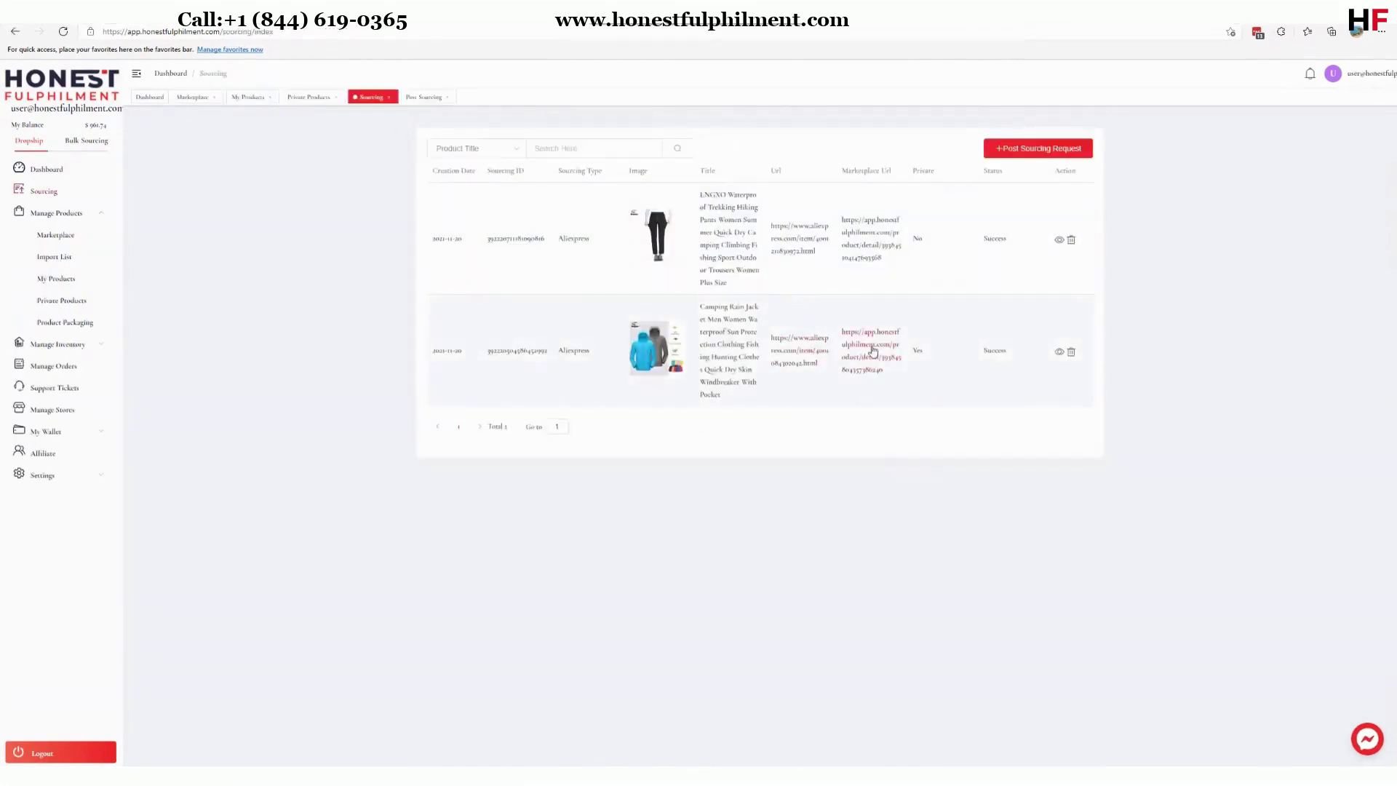
# Open the Marketplace and look through its listed products for the publicly listed hiking pants.
pyautogui.click(592, 221)
pyautogui.click(59, 238)
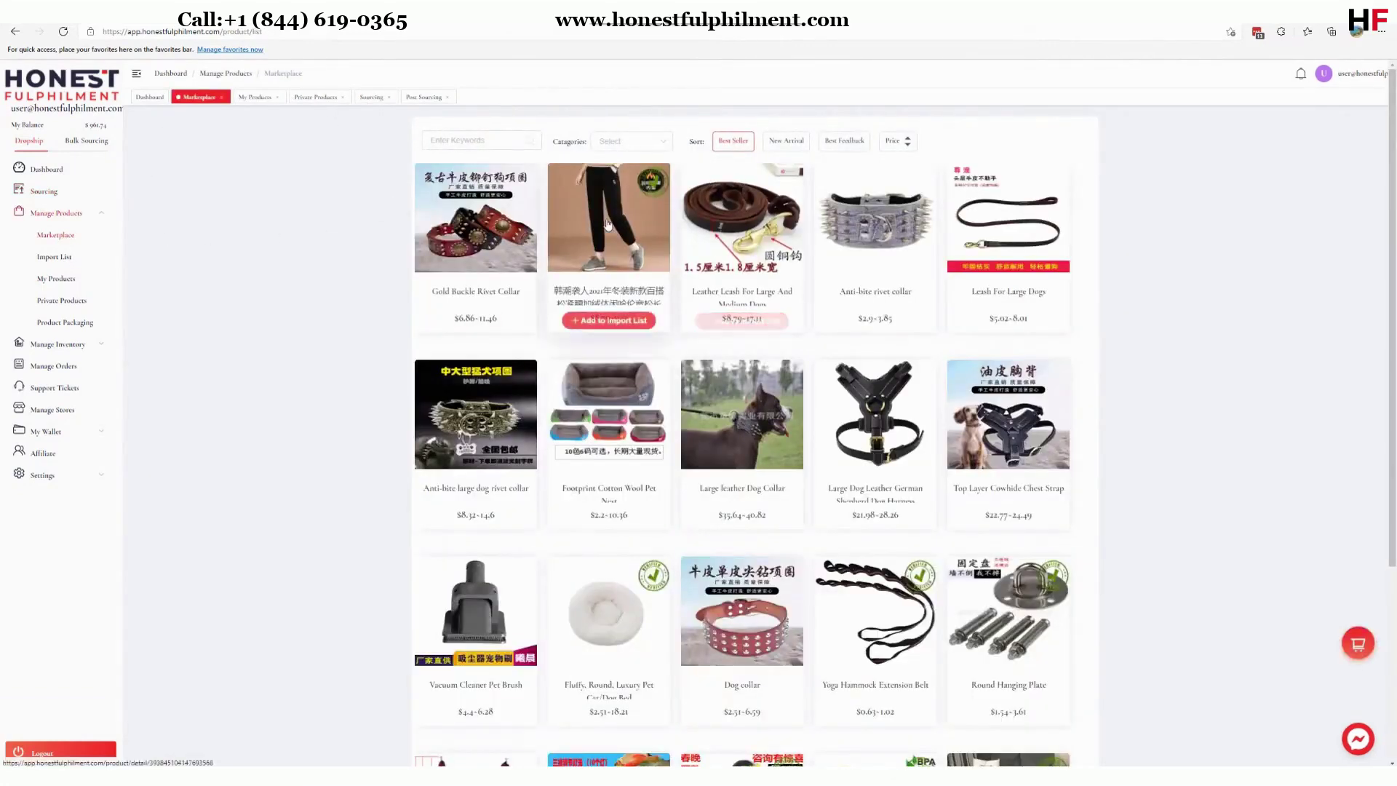
pyautogui.scroll(-3, 608, 224)
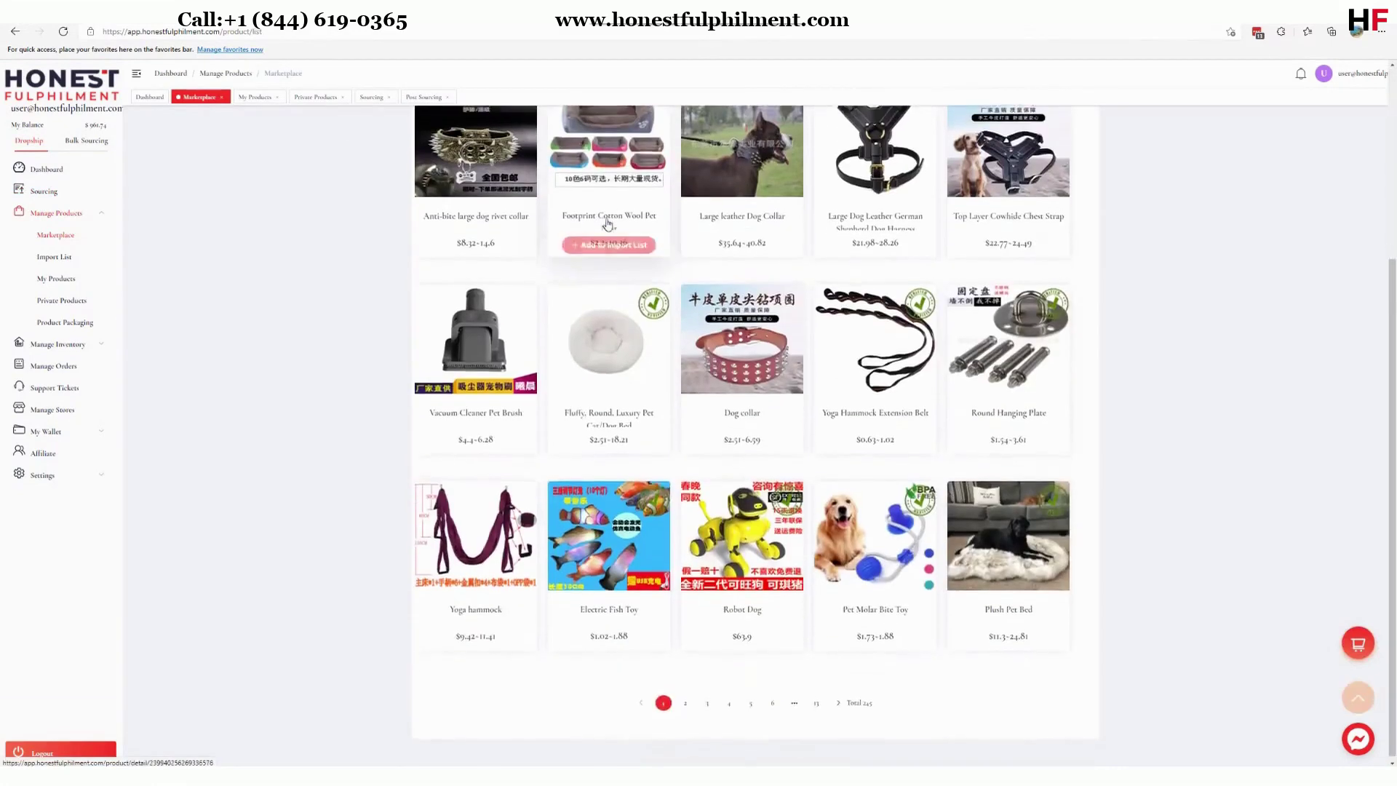
pyautogui.scroll(3, 629, 304)
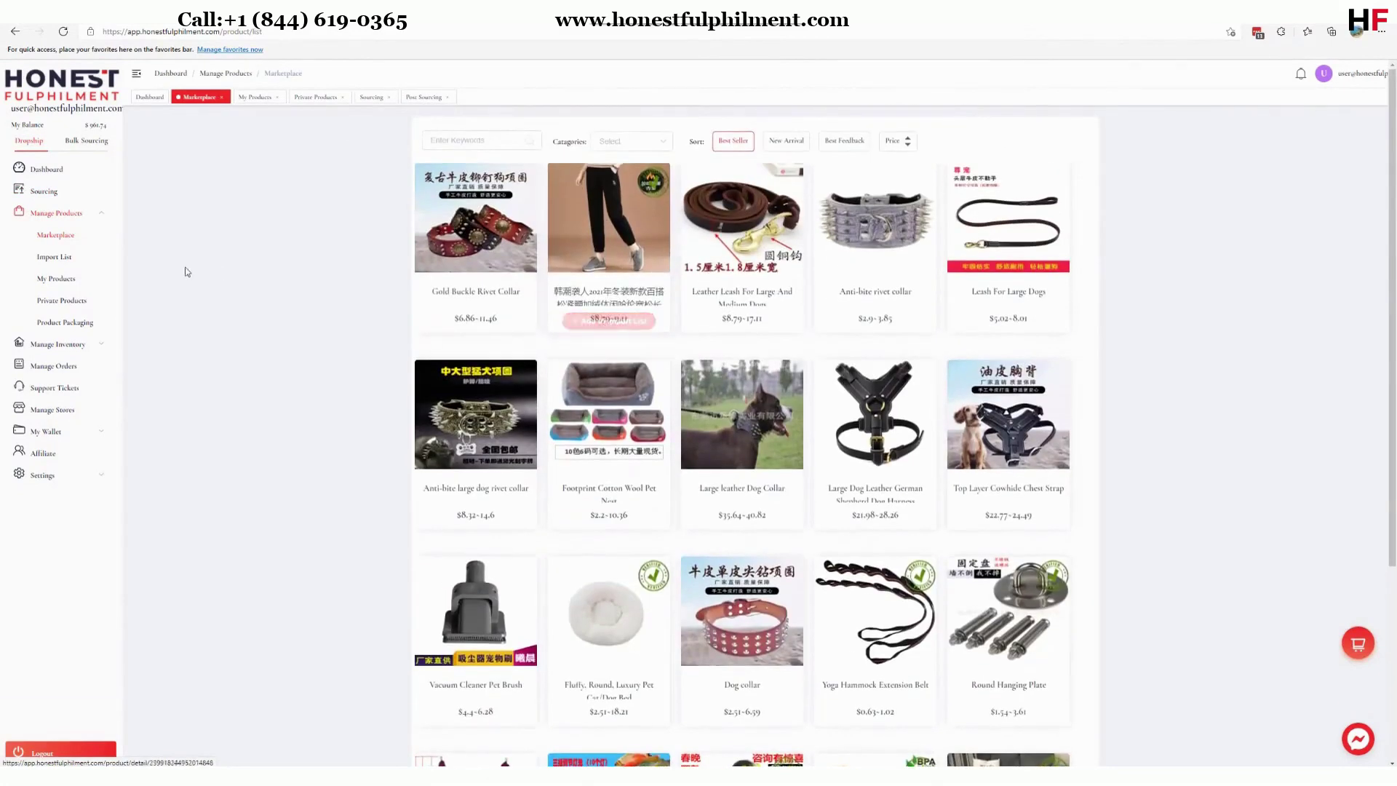
# Open Private Products and add the sourced jacket to the import list.
pyautogui.click(60, 302)
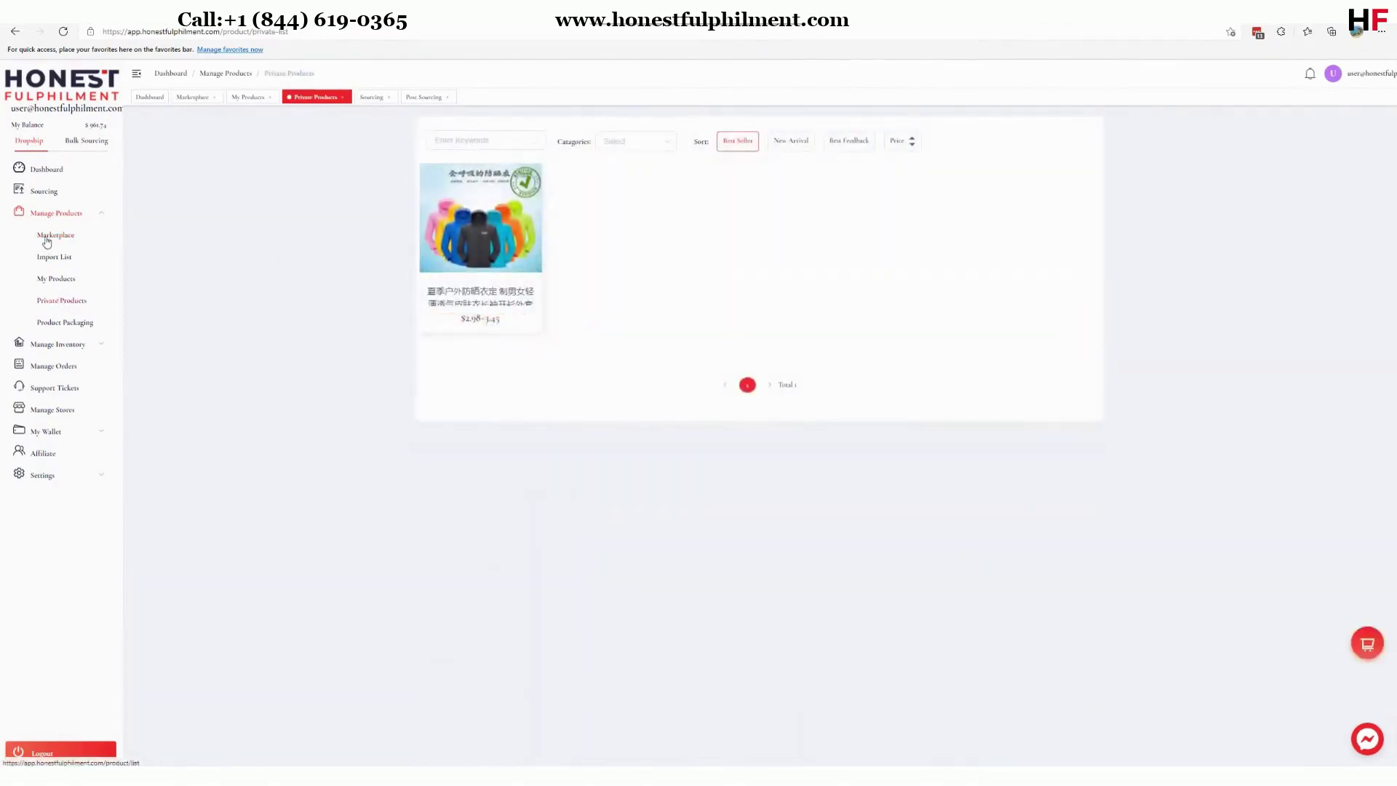
pyautogui.moveTo(442, 256)
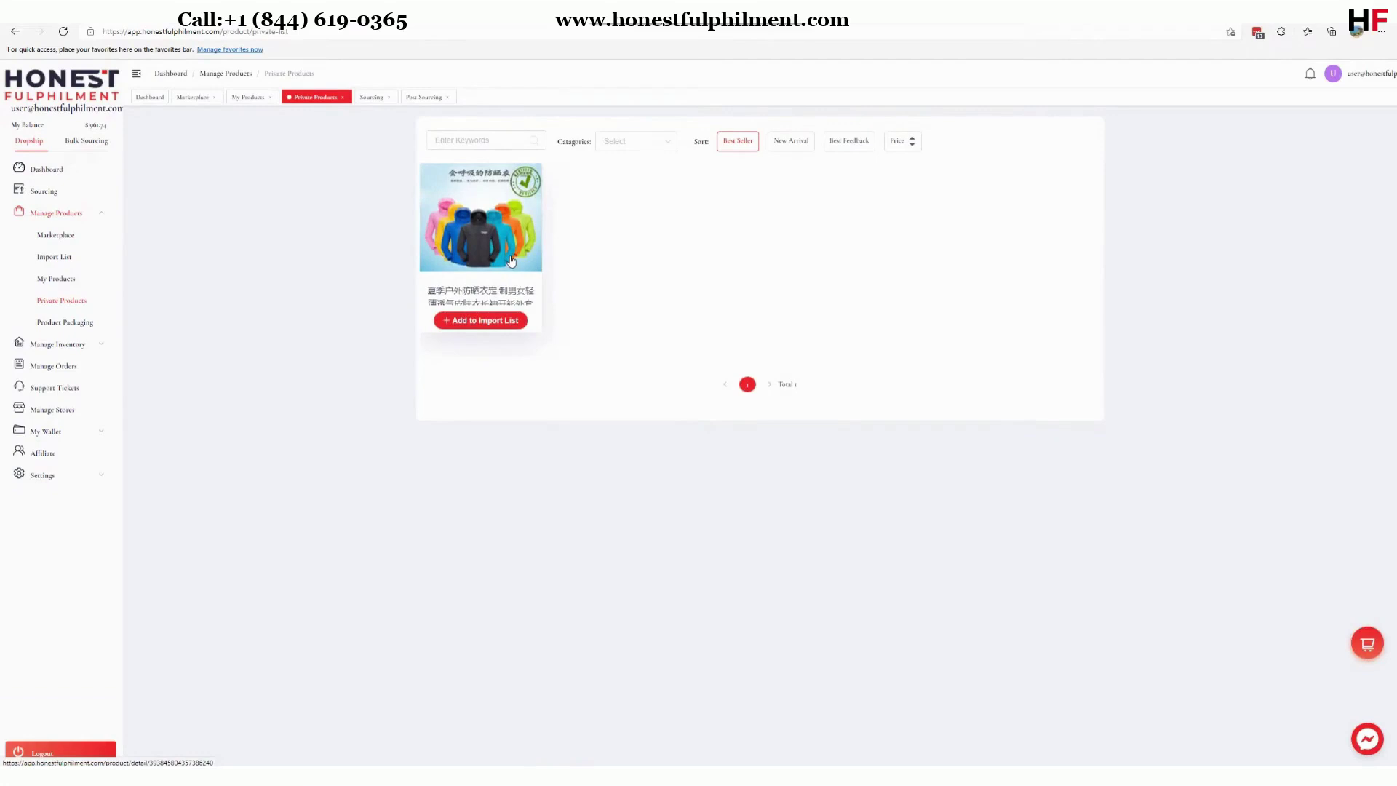
pyautogui.click(466, 326)
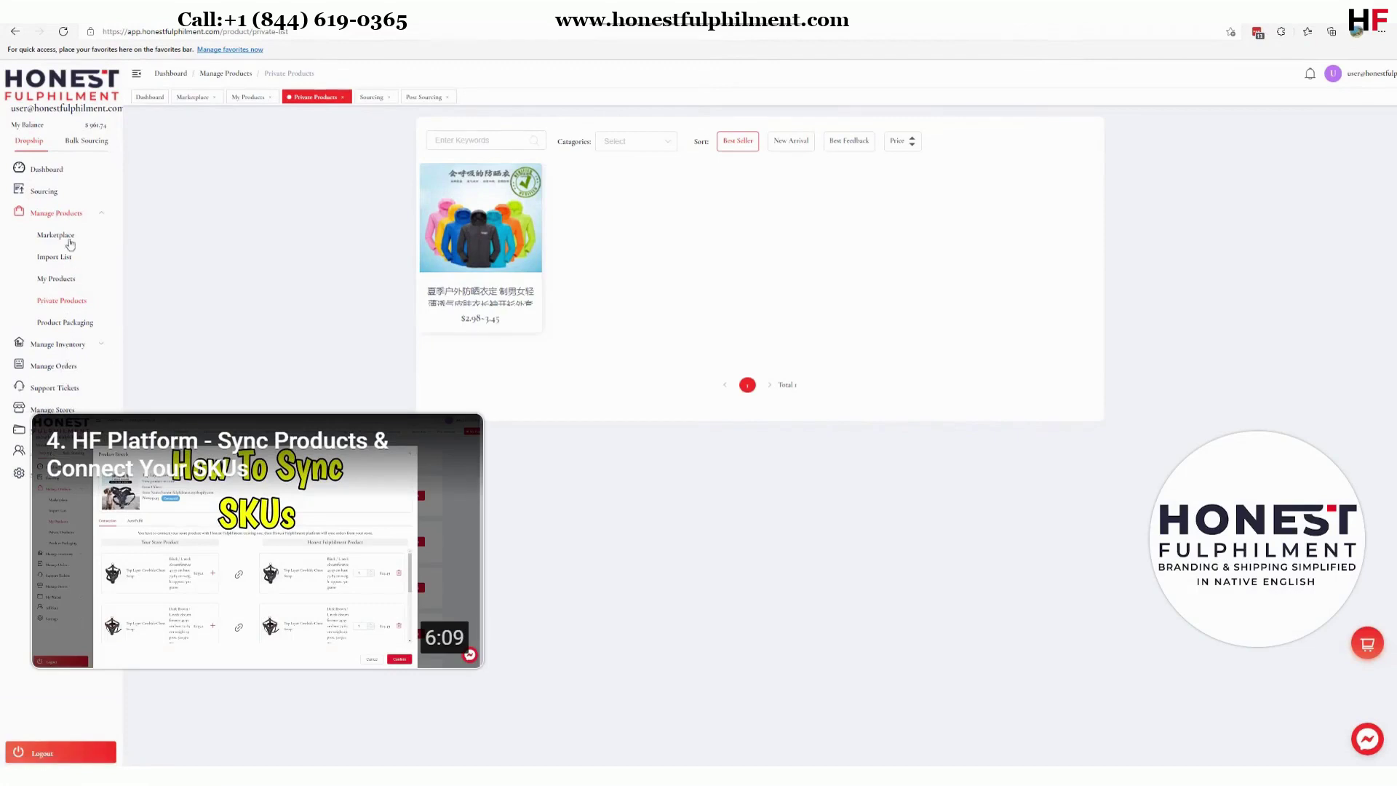
# Review My Products and the Connection details of the Top Layer Cowhide Chest Strap, leaving them without saving changes.
pyautogui.click(68, 280)
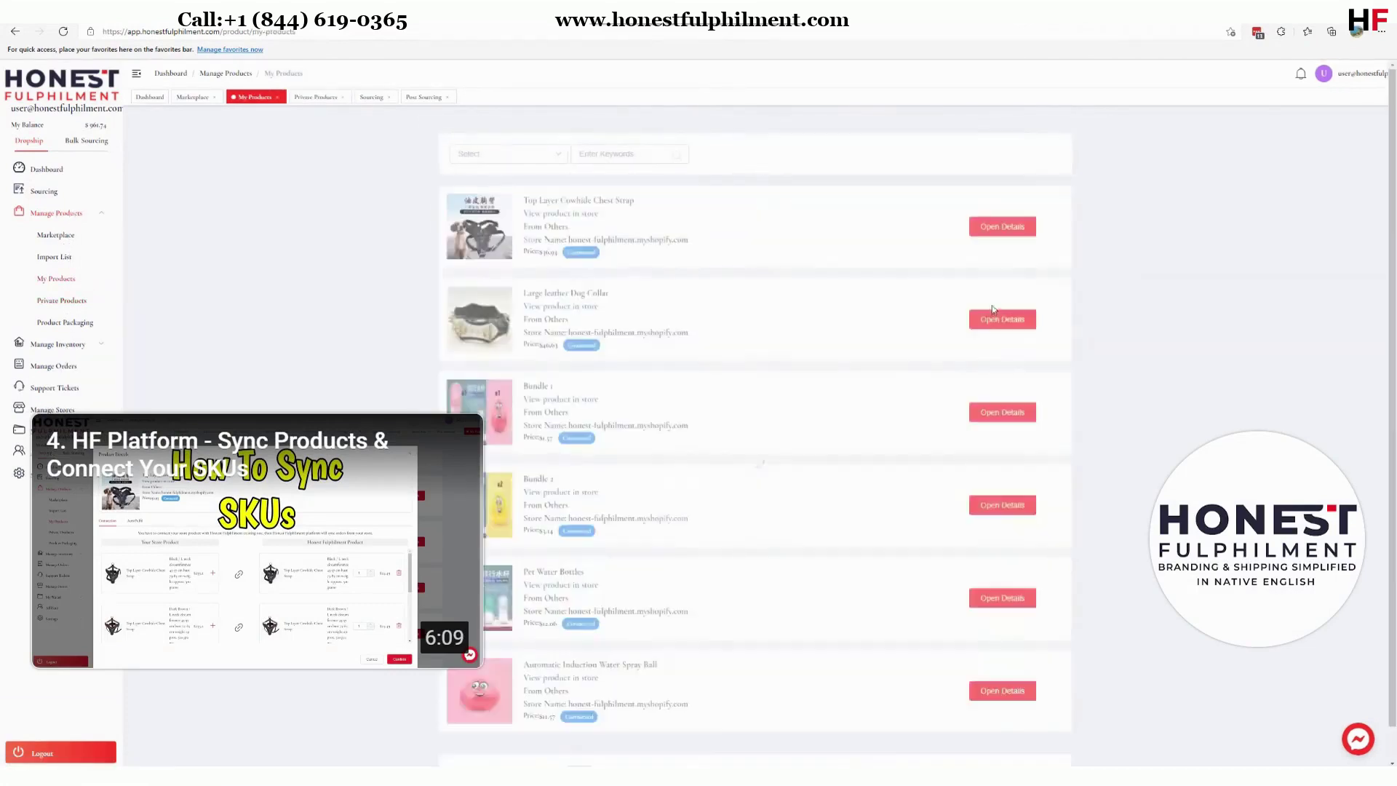
pyautogui.scroll(-1, 422, 331)
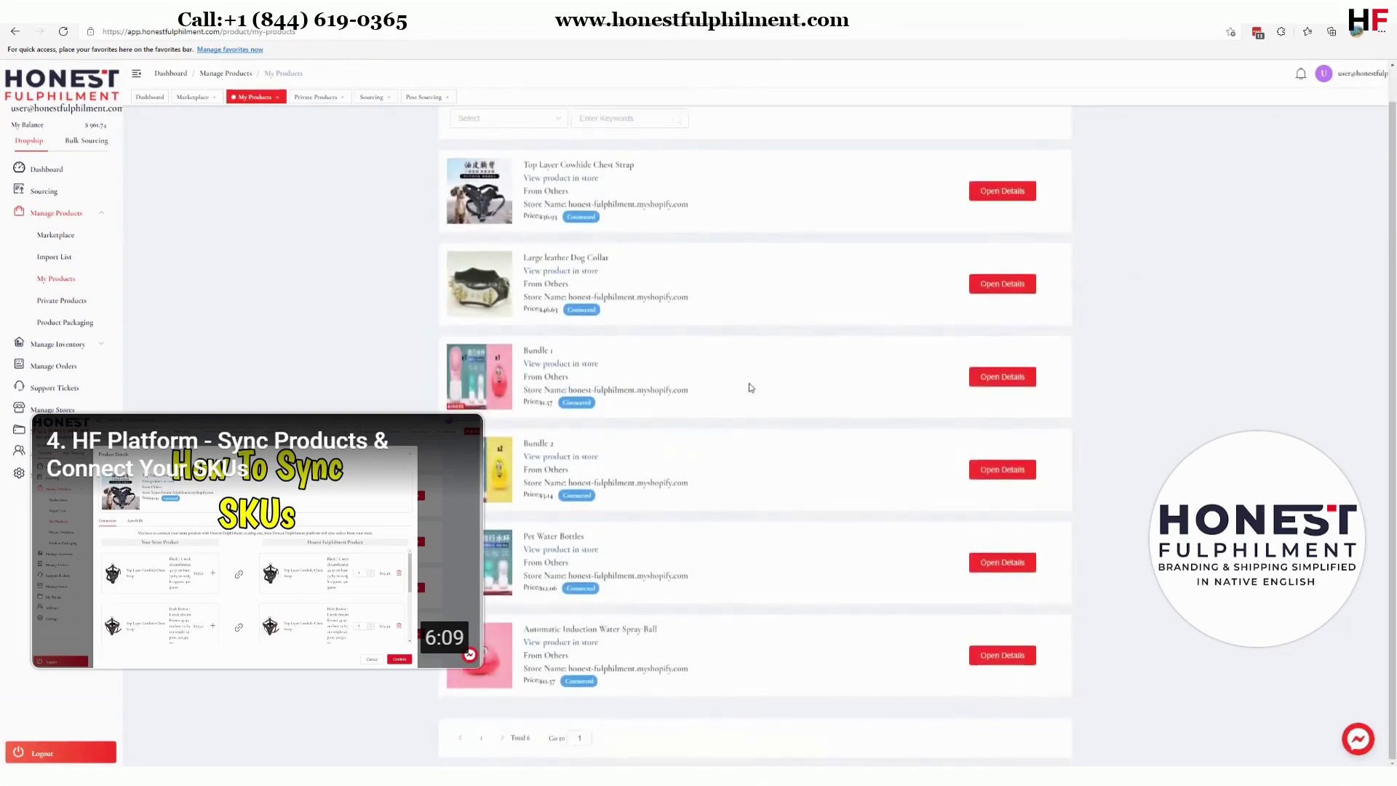
pyautogui.scroll(1, 751, 388)
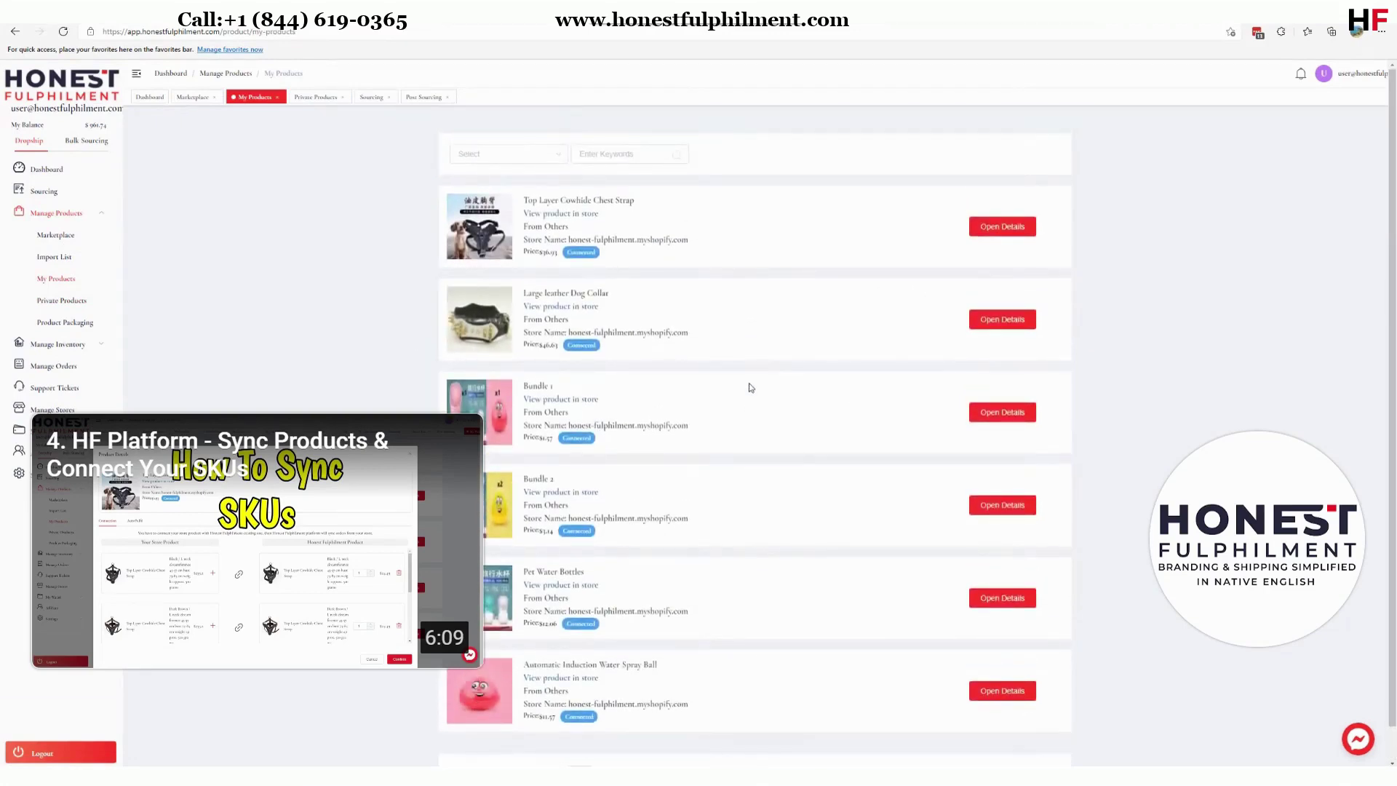
pyautogui.click(1002, 227)
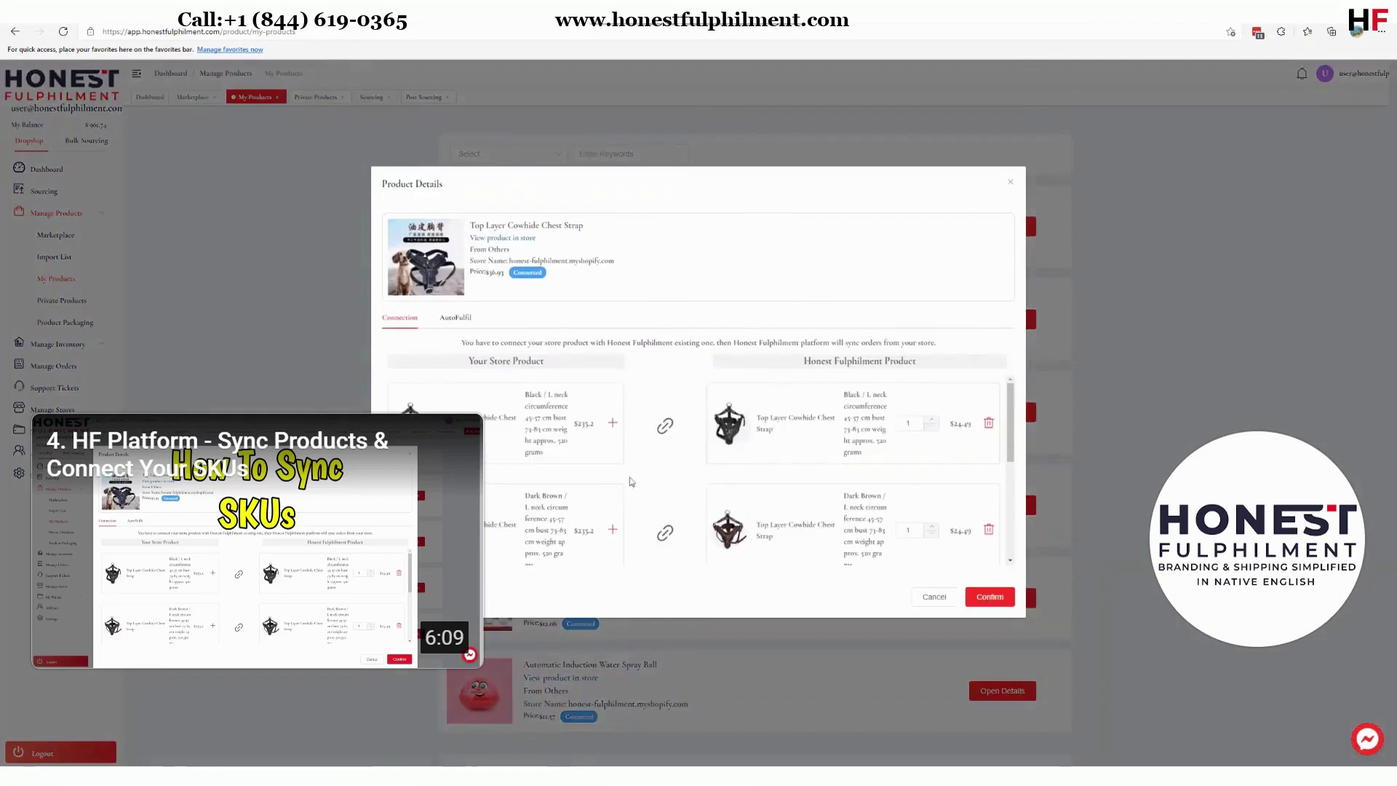
pyautogui.click(934, 597)
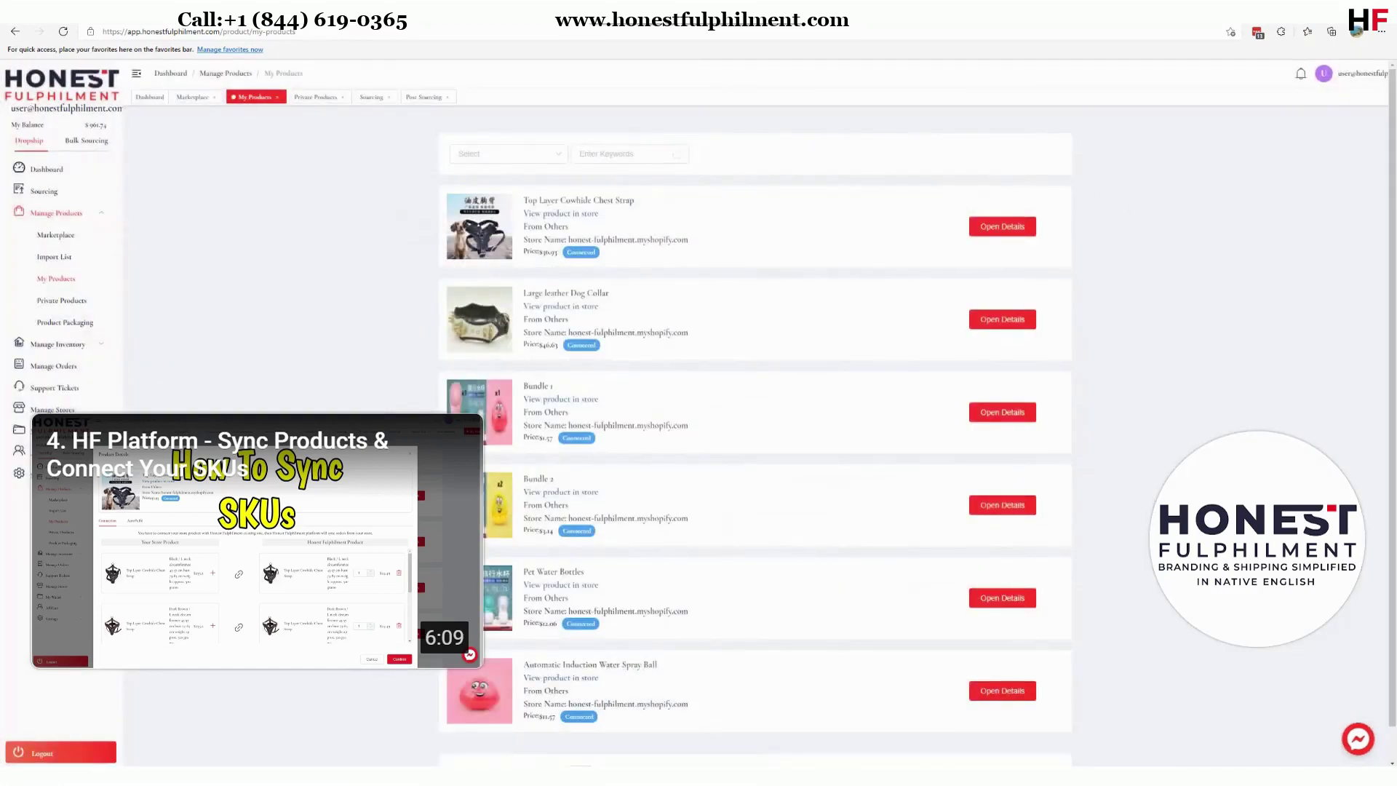